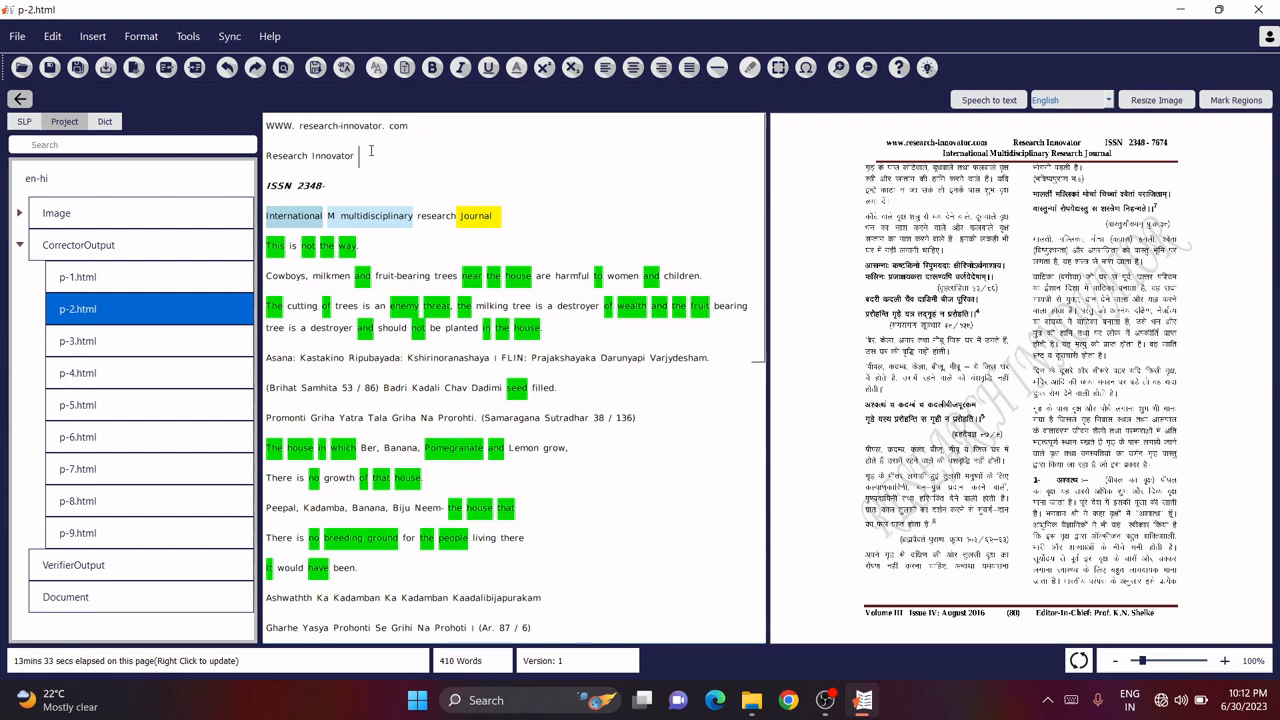
Step: Add a blank line below "Research Innovator" and open a maximized equation editor to insert an equation there
{"action": "left_click", "coordinate": [371, 151]}
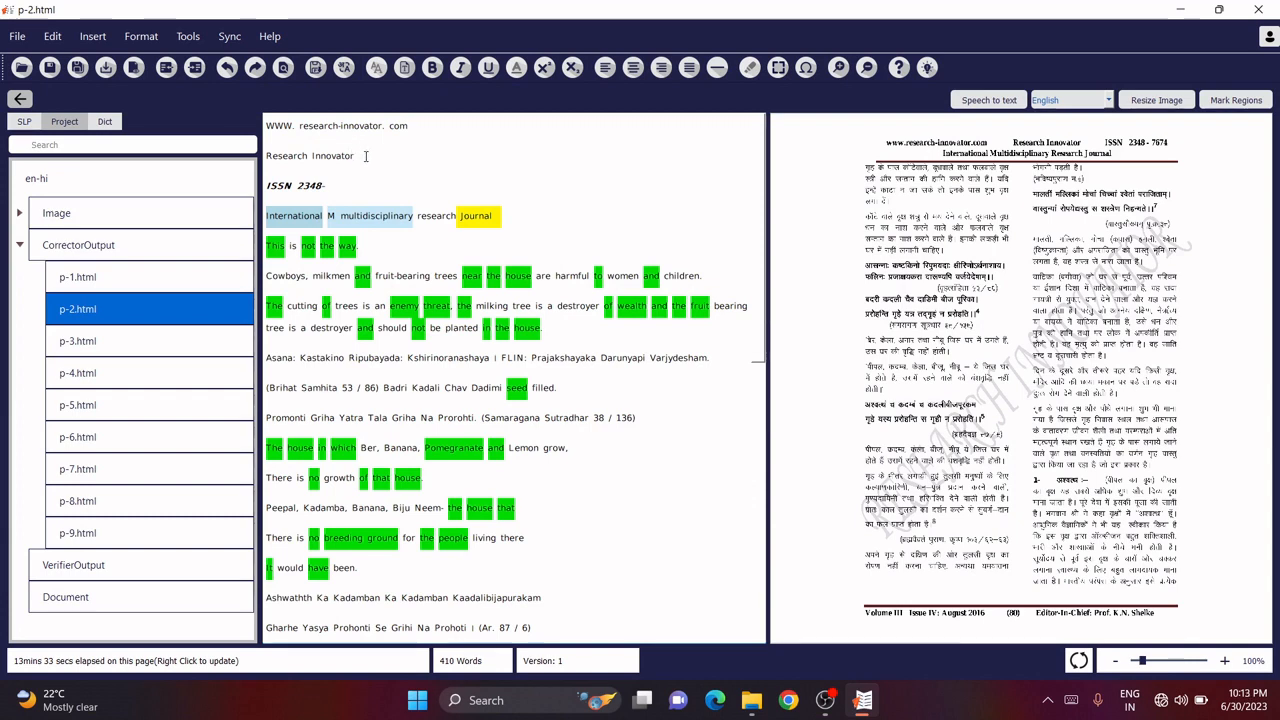
{"action": "key", "text": "Return"}
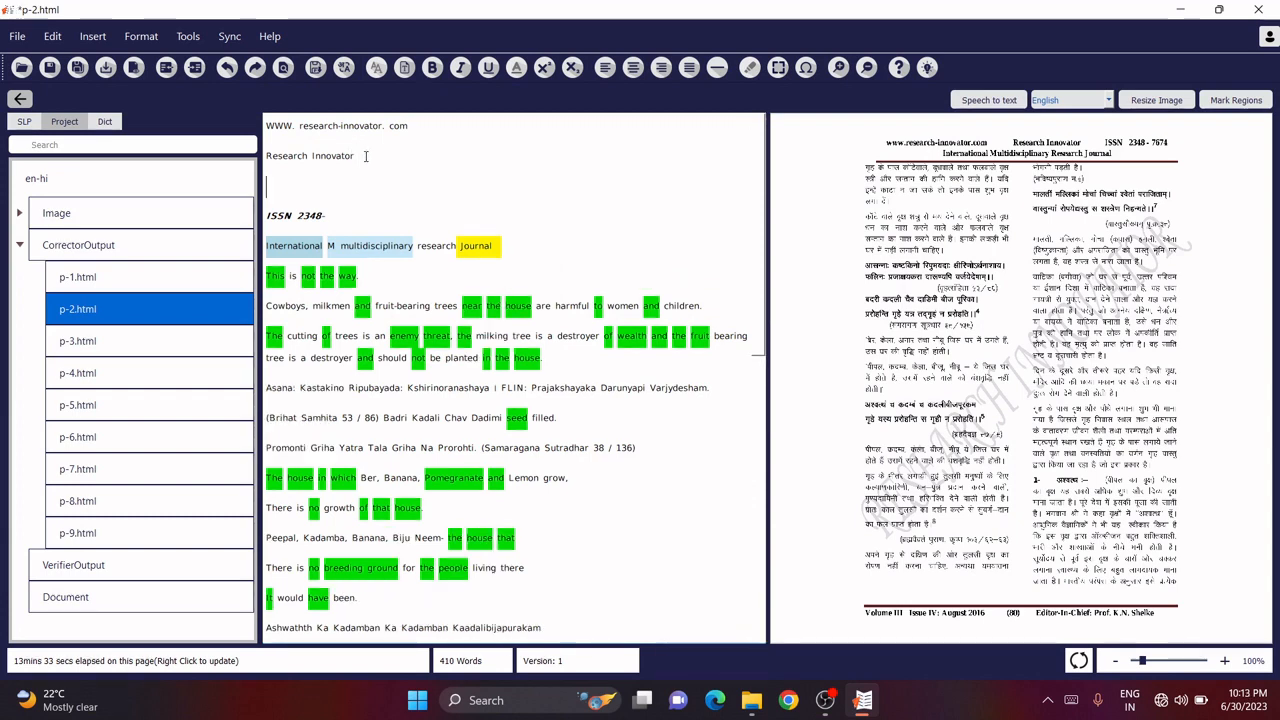
{"action": "left_click", "coordinate": [91, 38]}
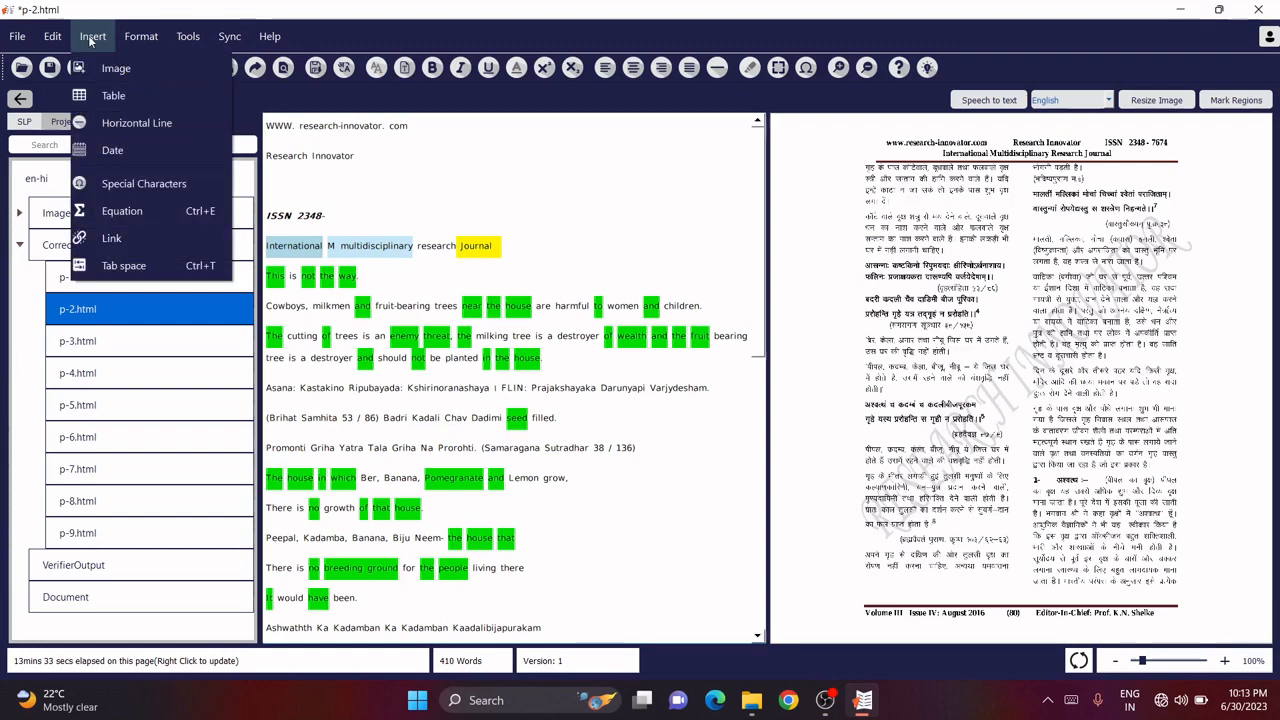
{"action": "left_click", "coordinate": [138, 212]}
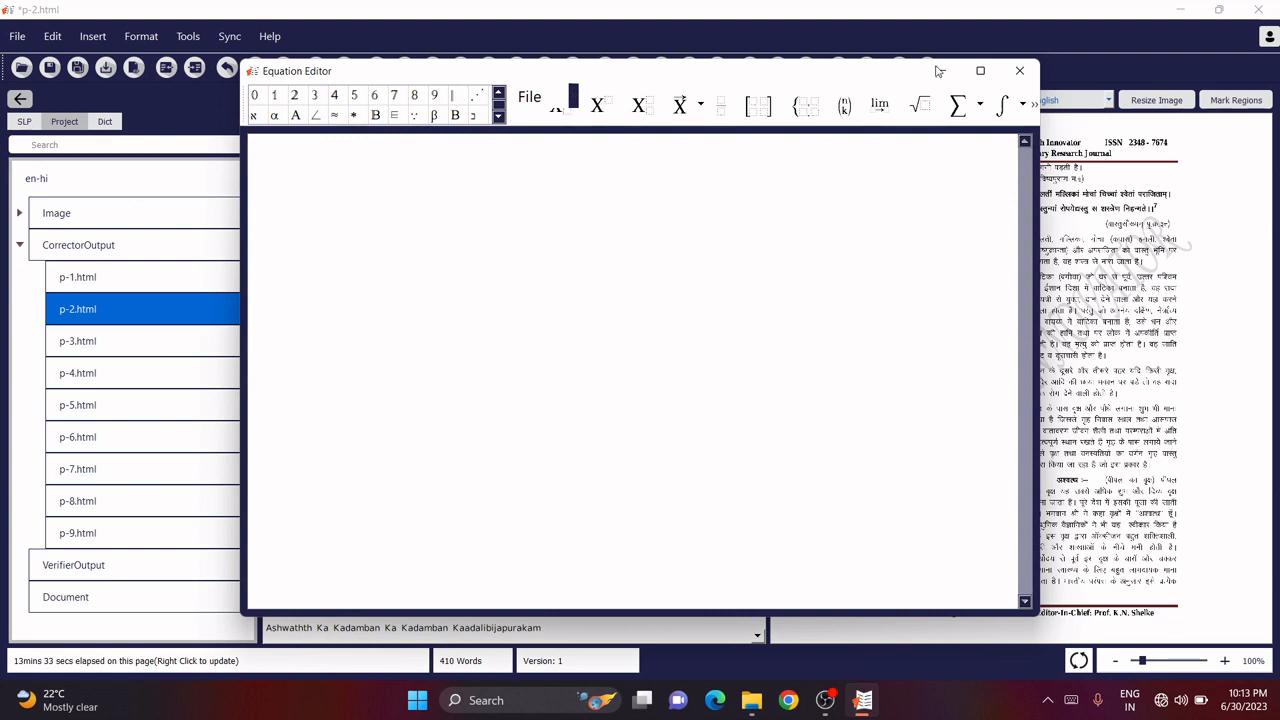
{"action": "left_click", "coordinate": [976, 72]}
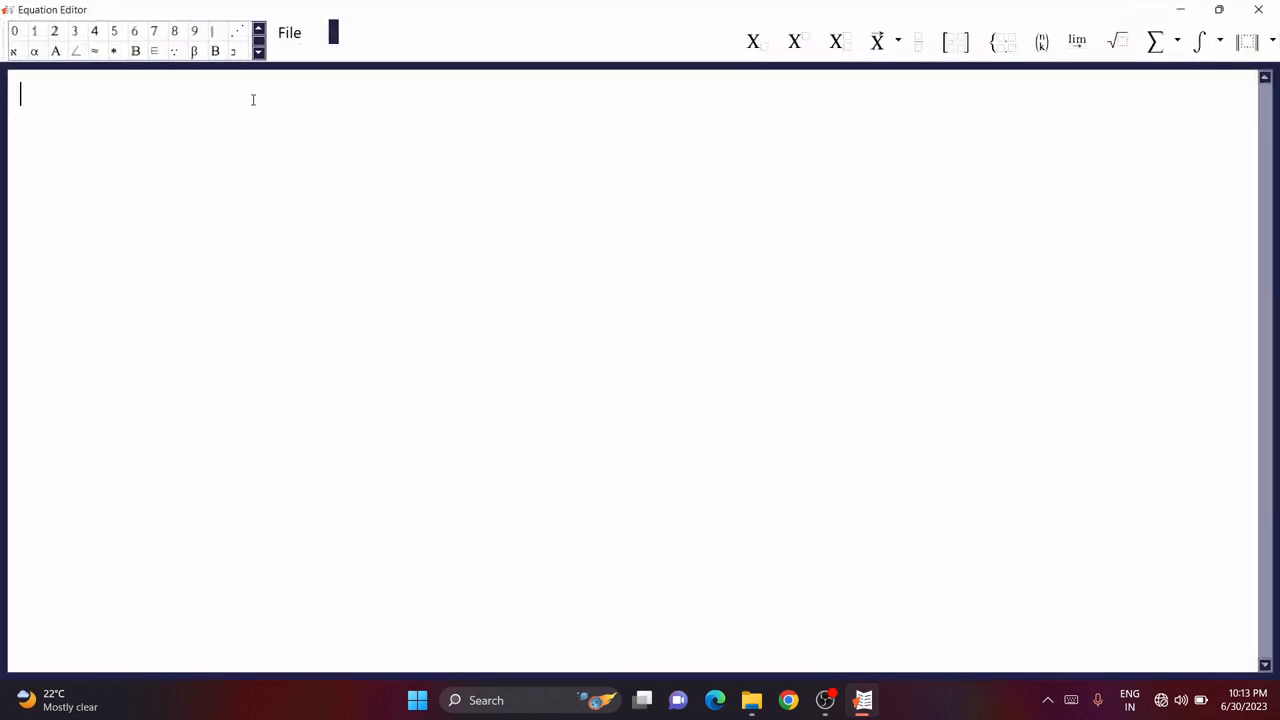
Step: Build the equation X = ∫ y² dy, using the integral and superscript templates
{"action": "type", "text": "X="}
{"action": "left_click", "coordinate": [1199, 41]}
{"action": "type", "text": "y"}
{"action": "left_click", "coordinate": [793, 42]}
{"action": "type", "text": "2"}
{"action": "left_click", "coordinate": [126, 110]}
{"action": "type", "text": "dy"}
Step: Insert the finished equation into the page below "Research Innovator" and save p-2.html
{"action": "left_click", "coordinate": [290, 34]}
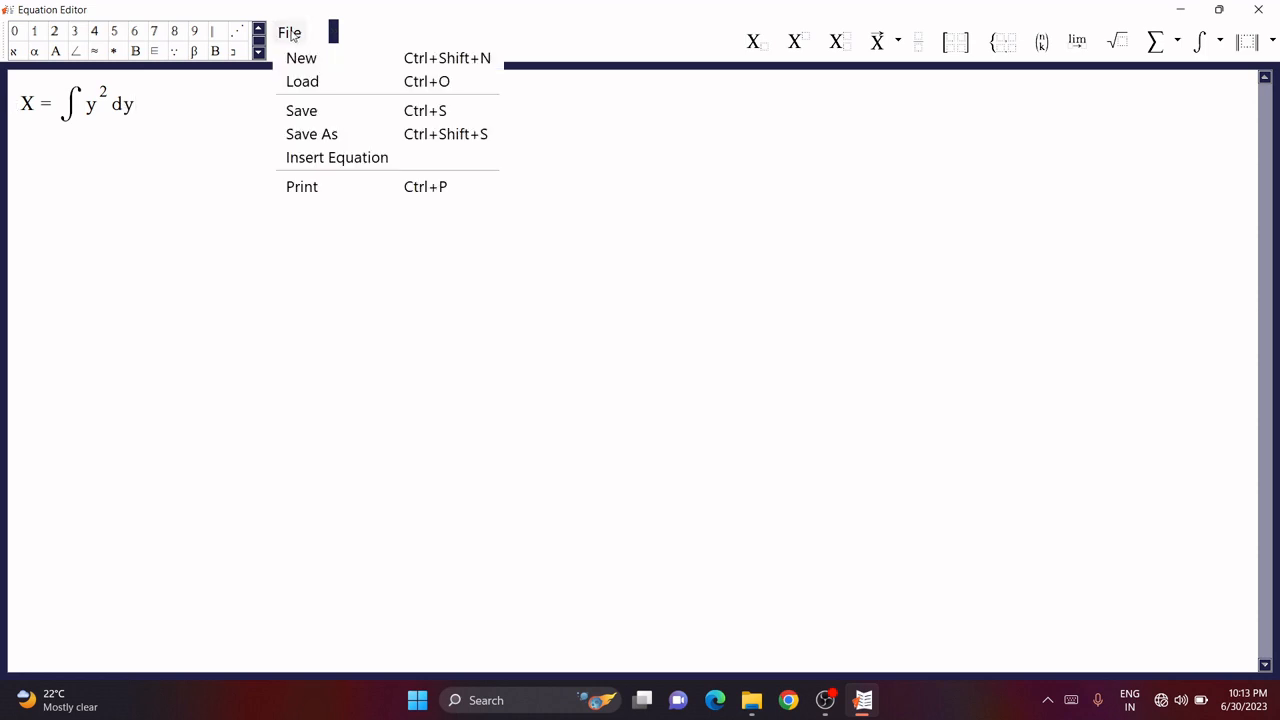
{"action": "left_click", "coordinate": [329, 166]}
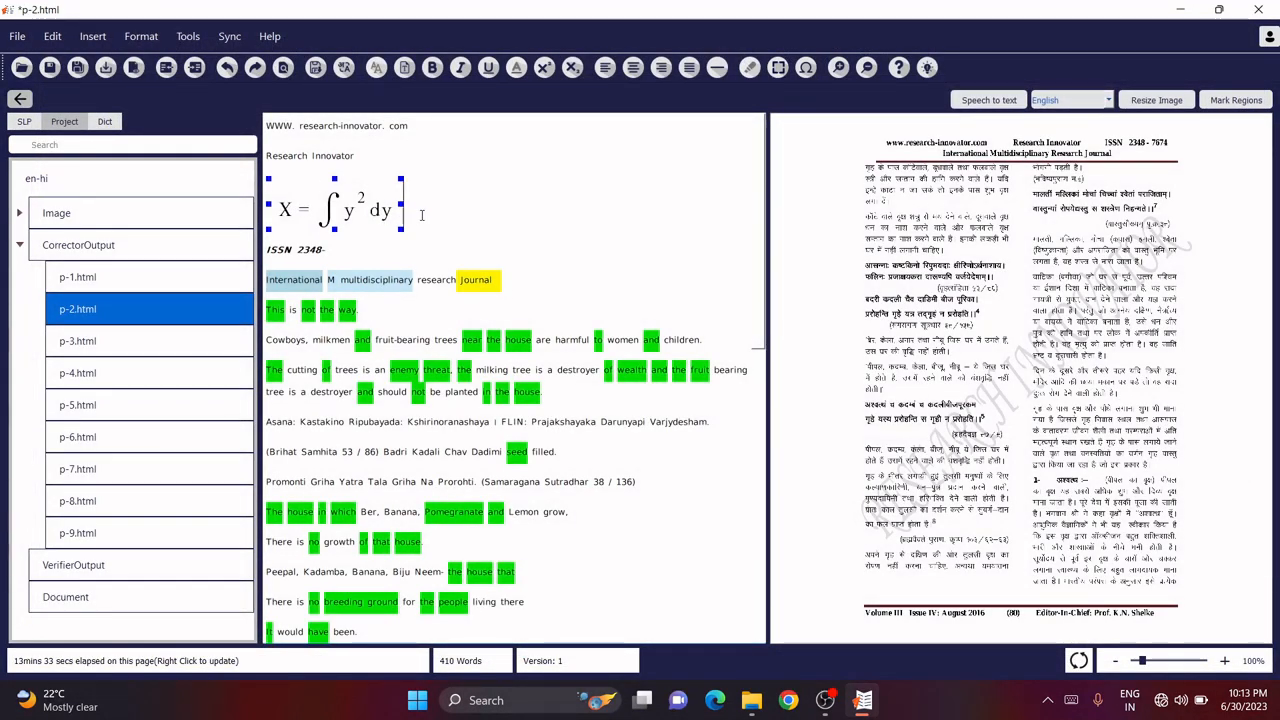
{"action": "key", "text": "ctrl+s"}
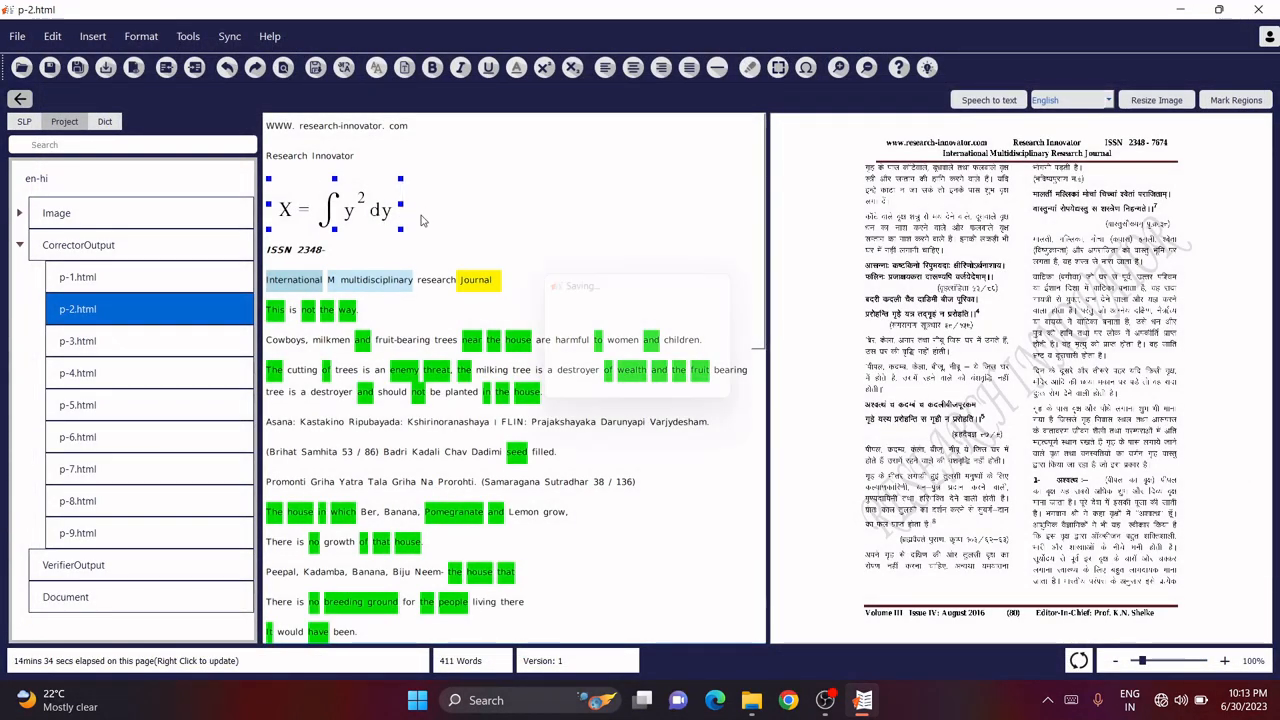
Step: Select p-1.html in CorrectorOutput and return to p-2.html to check the saved equation
{"action": "left_click", "coordinate": [17, 36]}
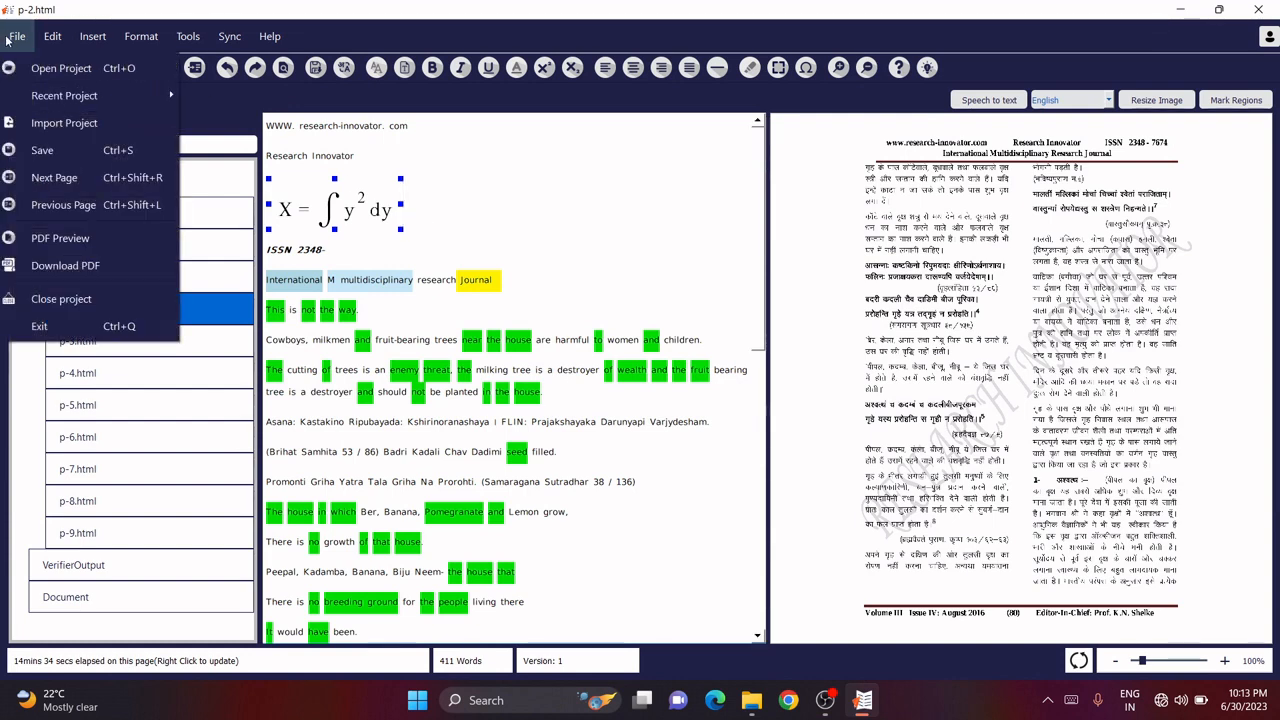
{"action": "left_click", "coordinate": [434, 256]}
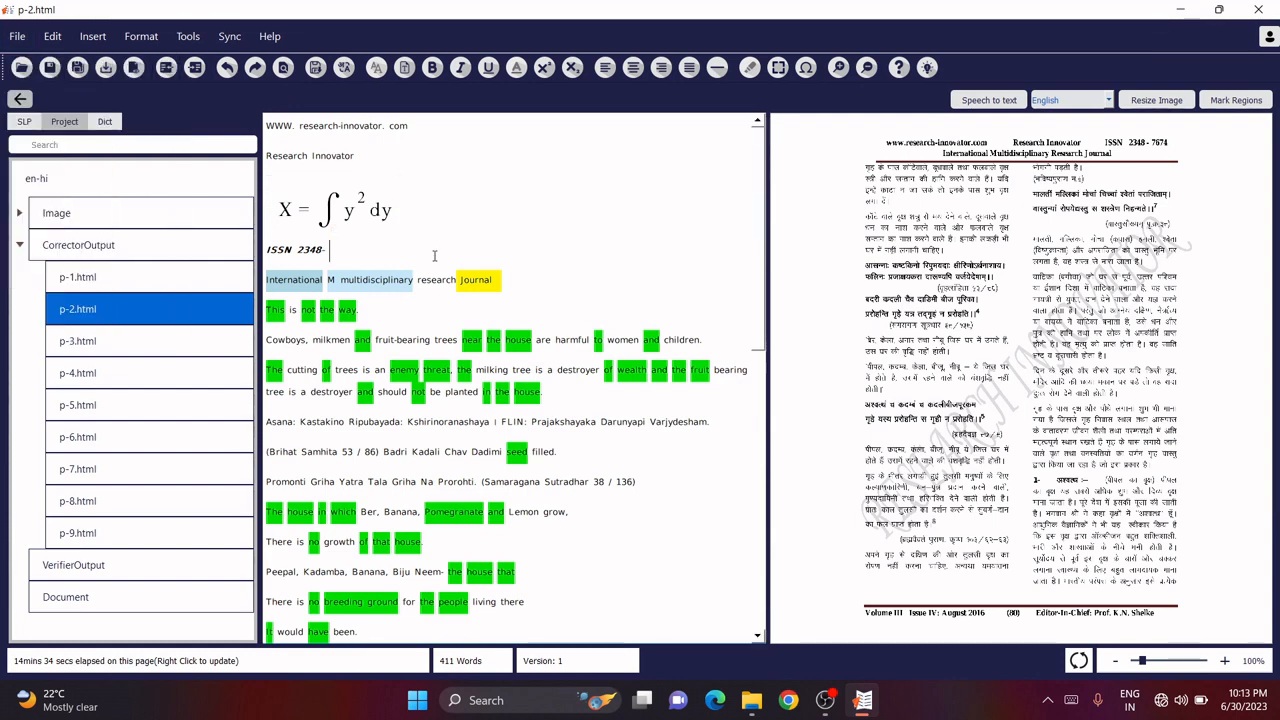
{"action": "left_click", "coordinate": [155, 286]}
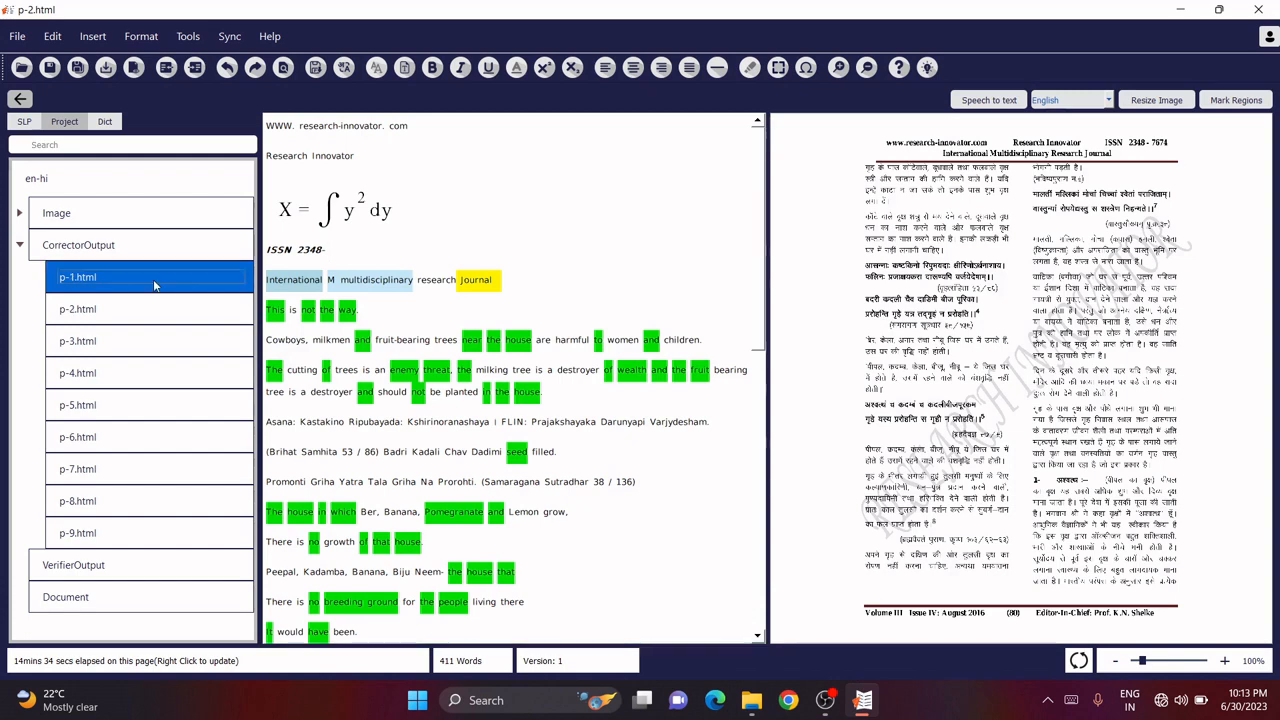
{"action": "left_click", "coordinate": [99, 310]}
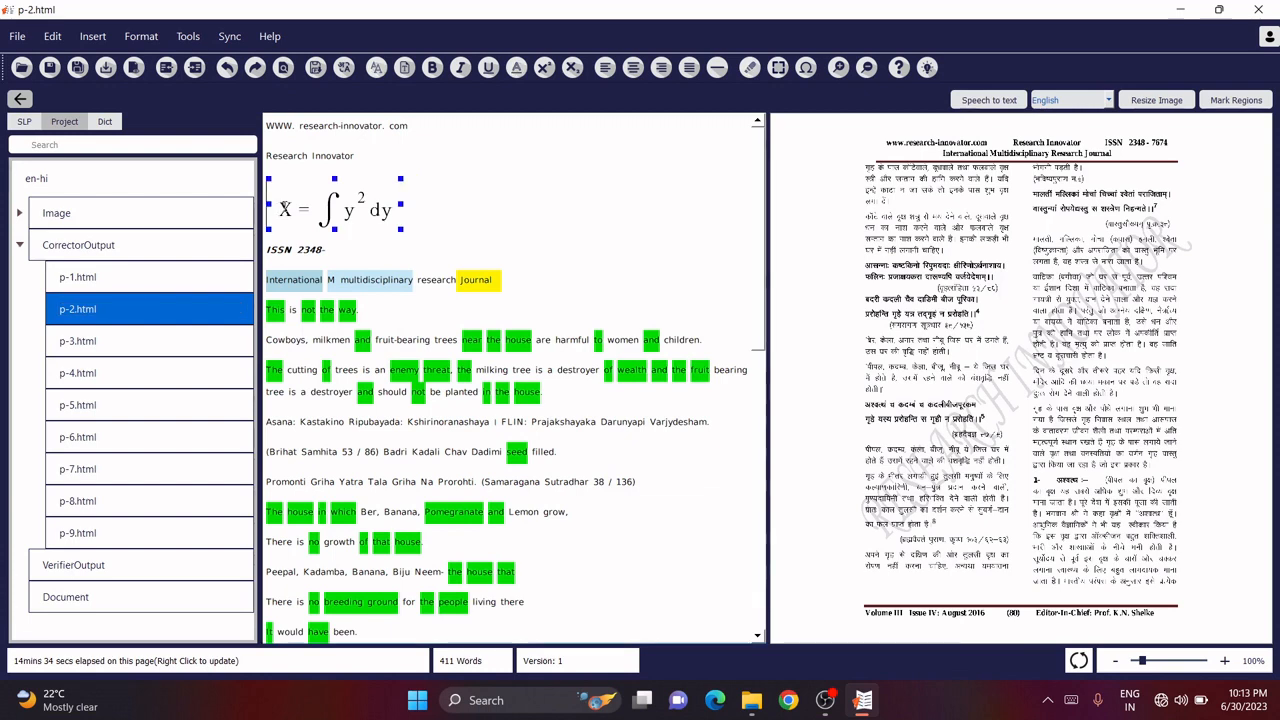
Step: Reopen the inserted equation for editing, change the exponent of y to 4, and insert the updated equation into the page
{"action": "left_click_drag", "start_coordinate": [276, 207], "coordinate": [399, 204]}
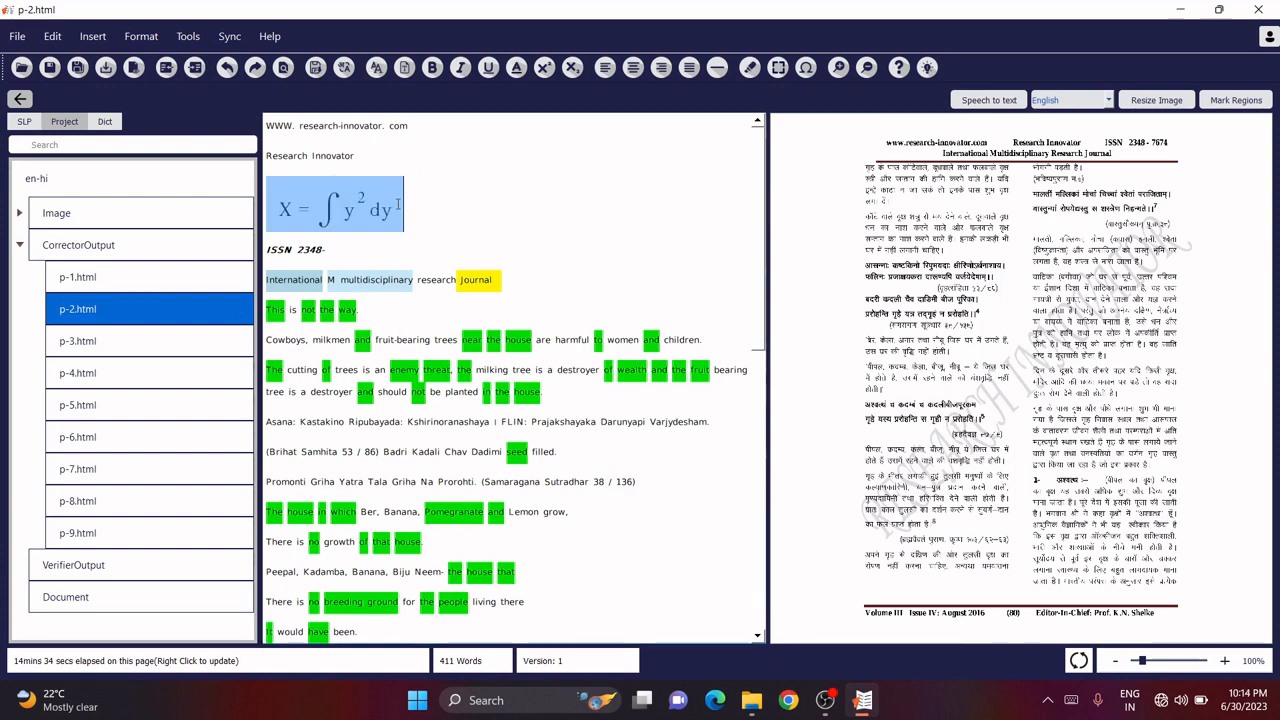
{"action": "left_click", "coordinate": [53, 36]}
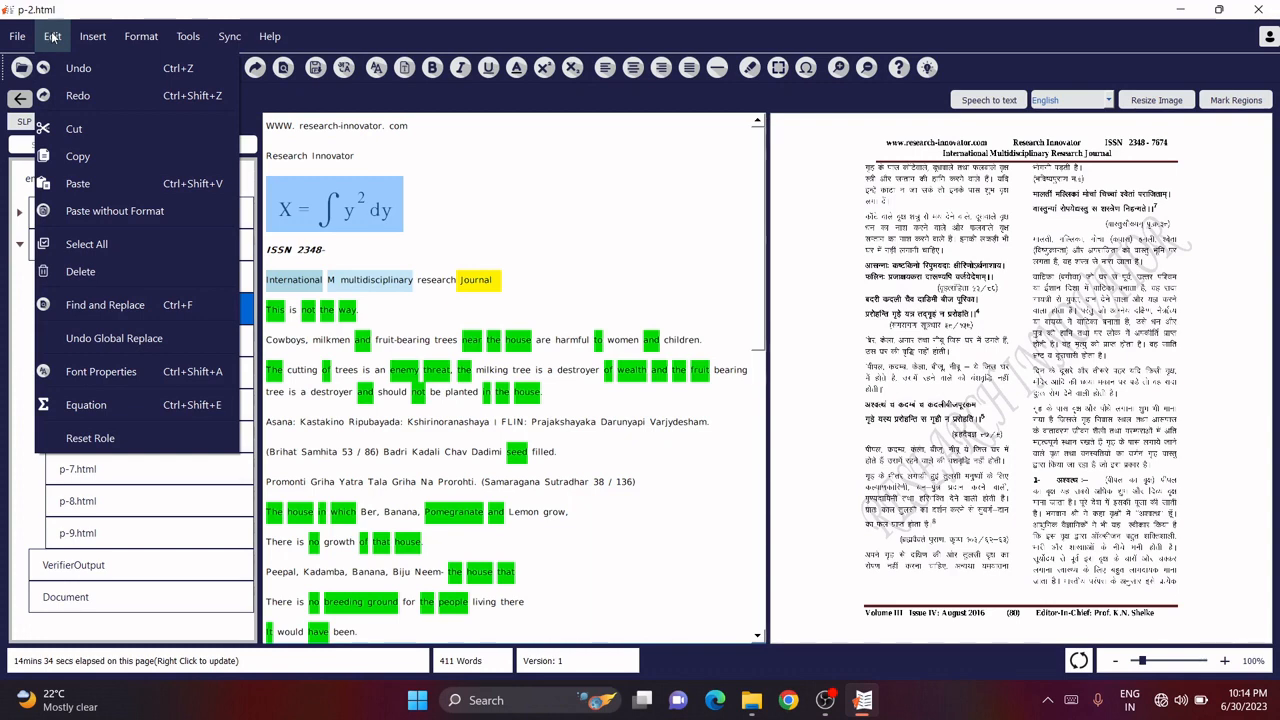
{"action": "left_click", "coordinate": [88, 406]}
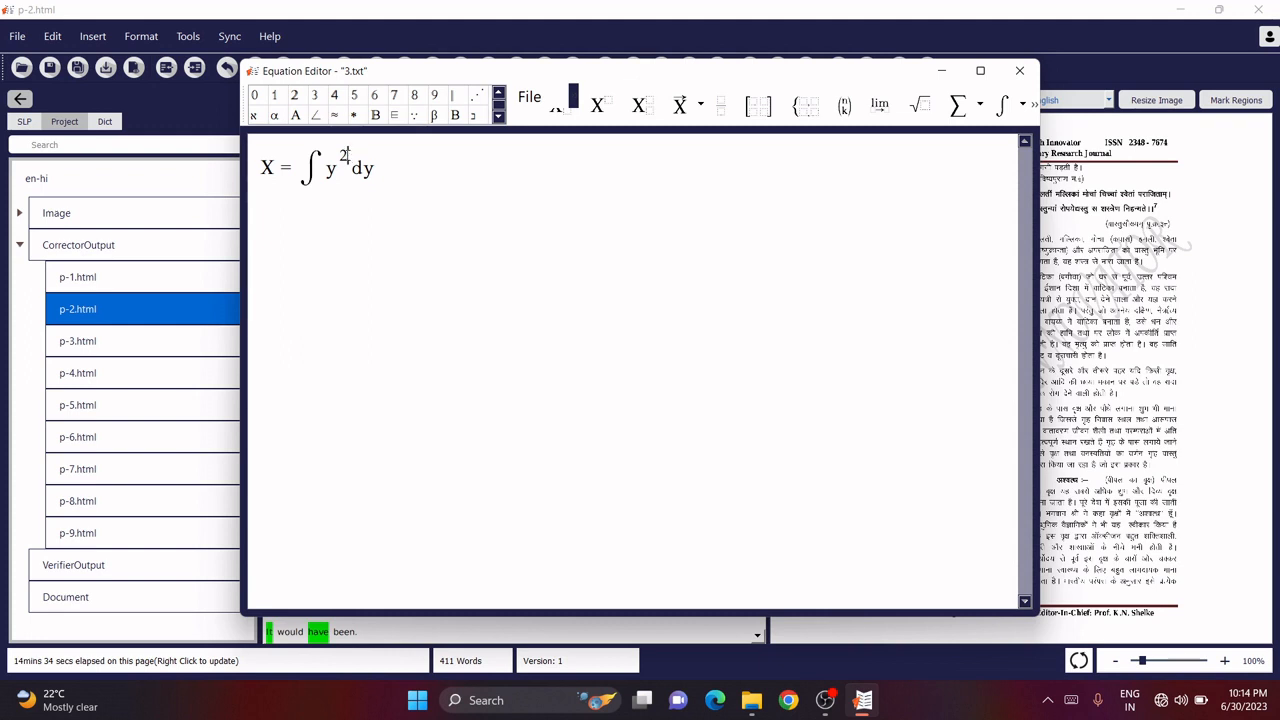
{"action": "key", "text": "BackSpace"}
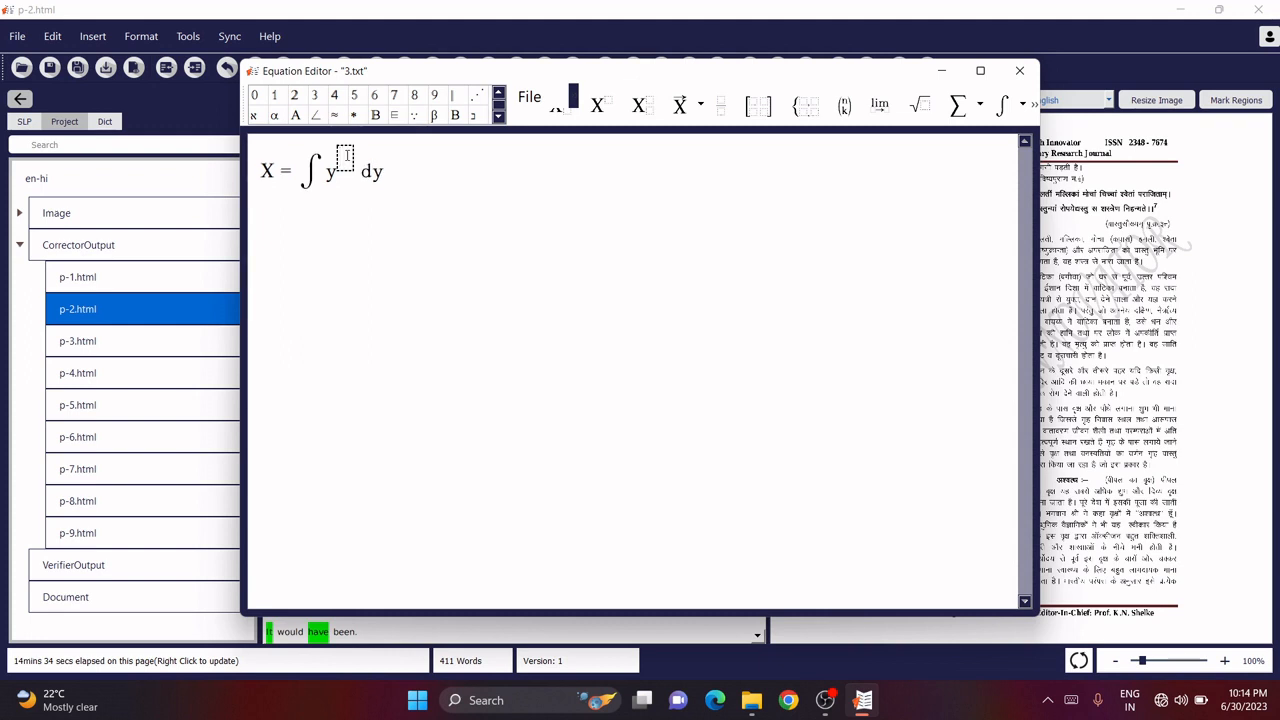
{"action": "type", "text": "4"}
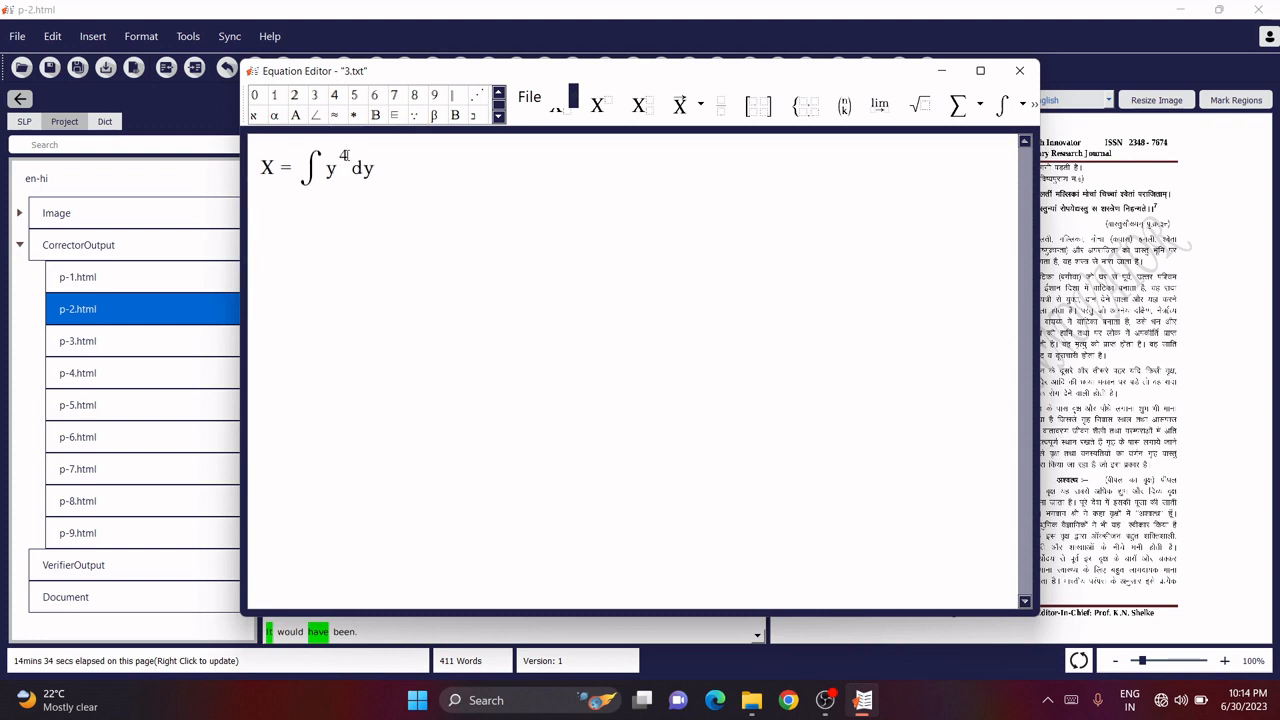
{"action": "left_click", "coordinate": [527, 99]}
{"action": "left_click", "coordinate": [595, 222]}
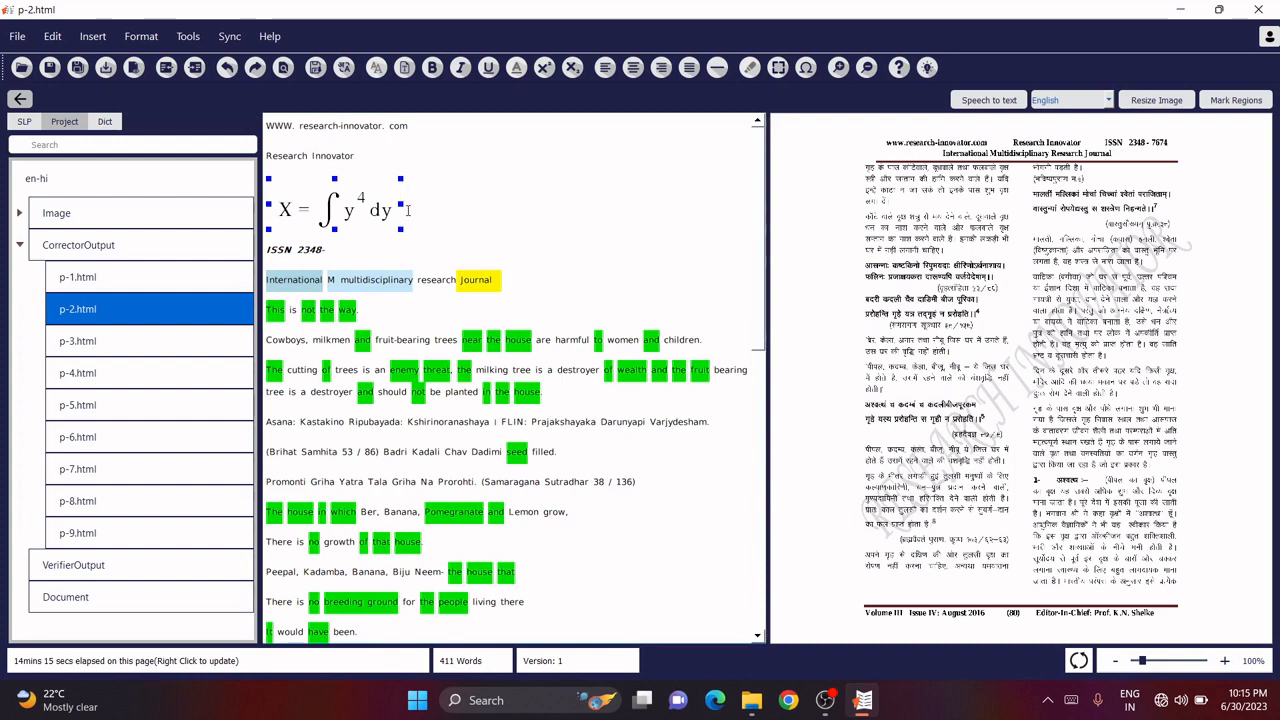
Step: Select the equation on the page and reopen it for editing in a maximized equation editor
{"action": "left_click_drag", "start_coordinate": [349, 205], "coordinate": [287, 208]}
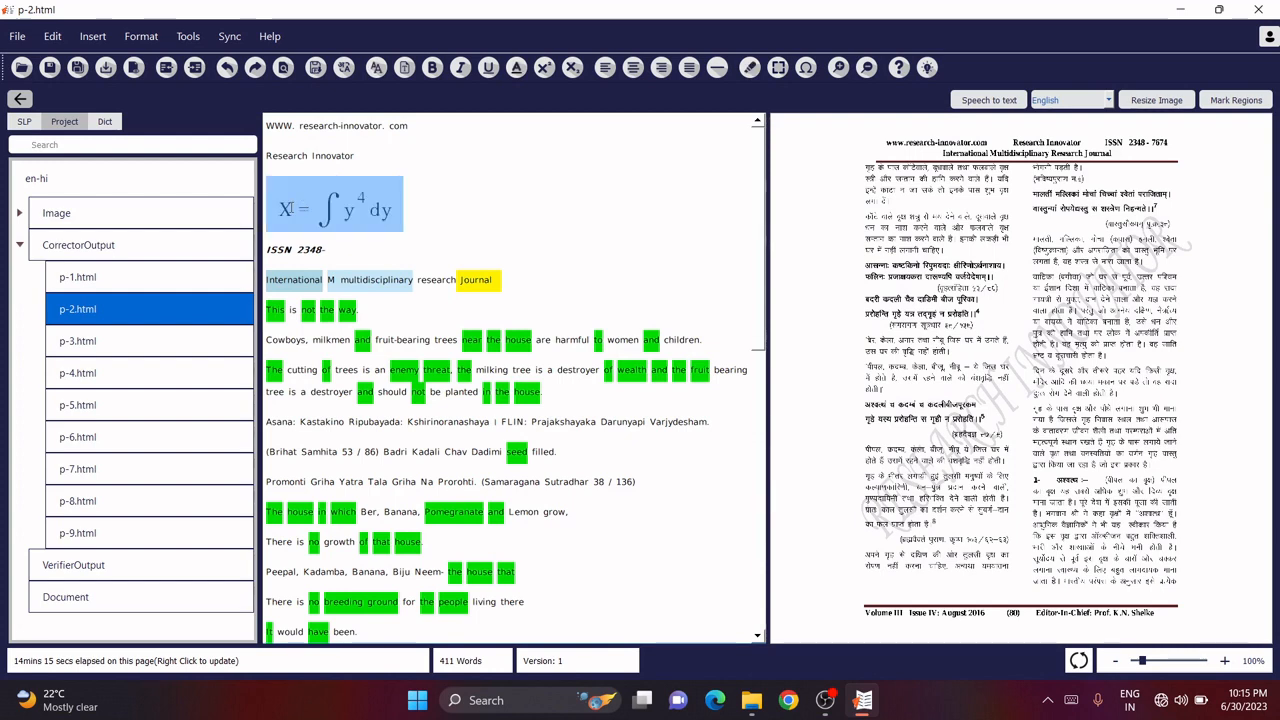
{"action": "left_click", "coordinate": [52, 36]}
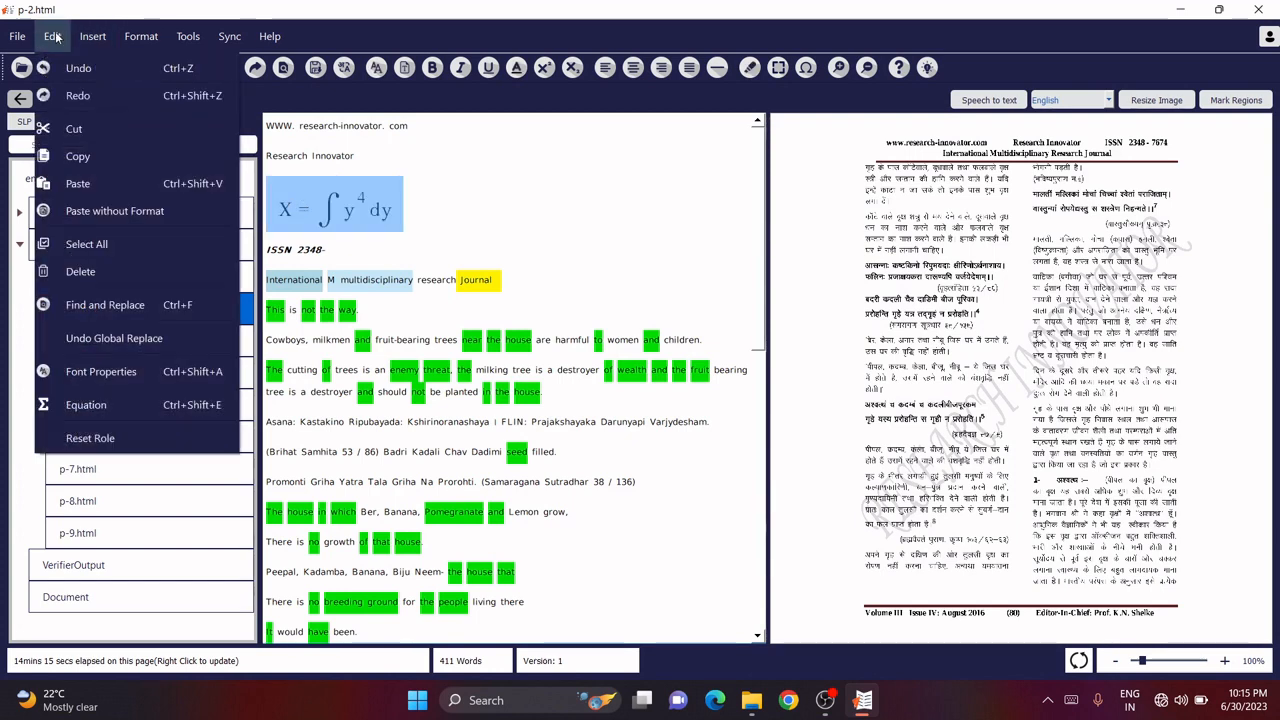
{"action": "left_click", "coordinate": [86, 405]}
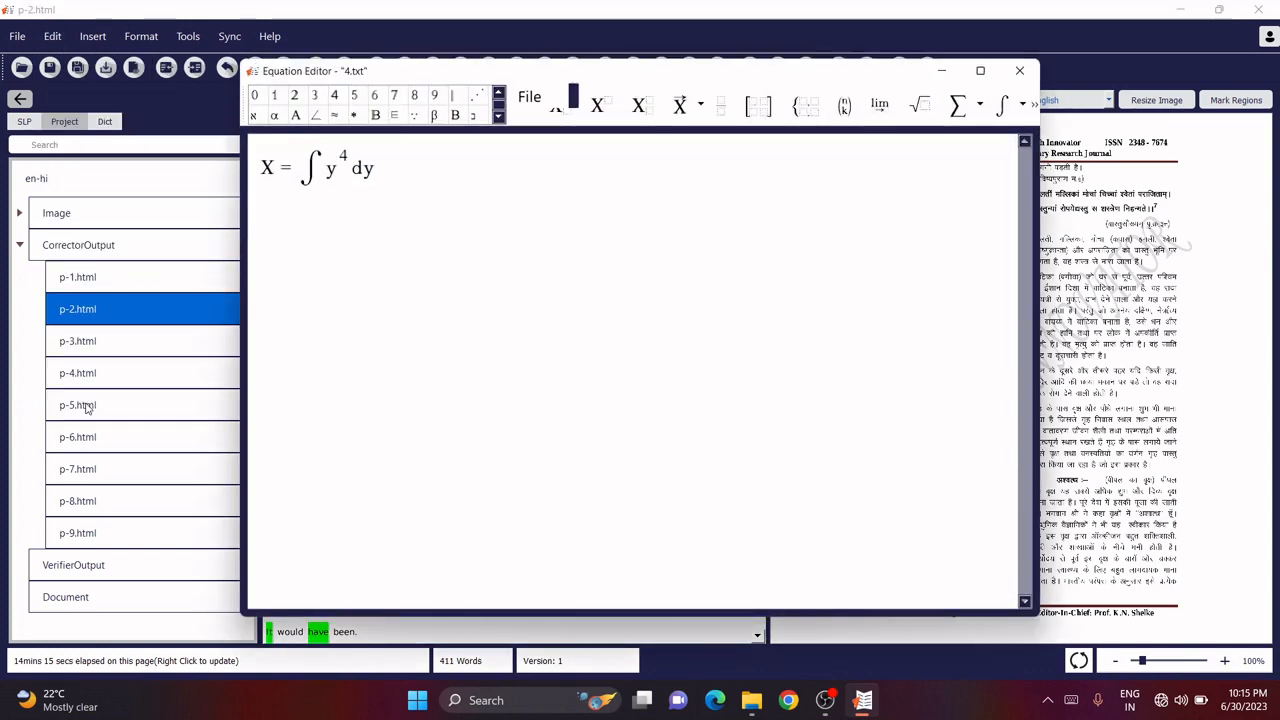
{"action": "left_click", "coordinate": [978, 70]}
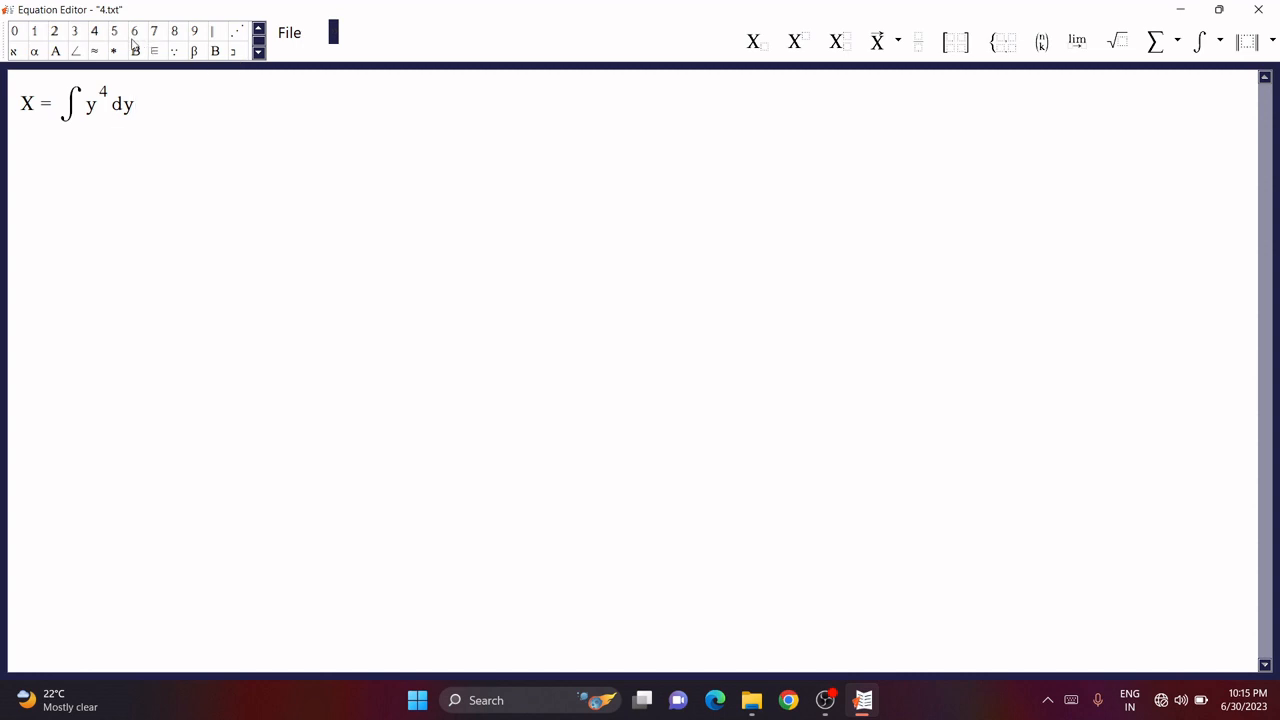
Step: Browse the equation editor's symbol palette through to its last rows
{"action": "left_click", "coordinate": [258, 52]}
{"action": "left_click", "coordinate": [258, 52]}
{"action": "left_click", "coordinate": [258, 52]}
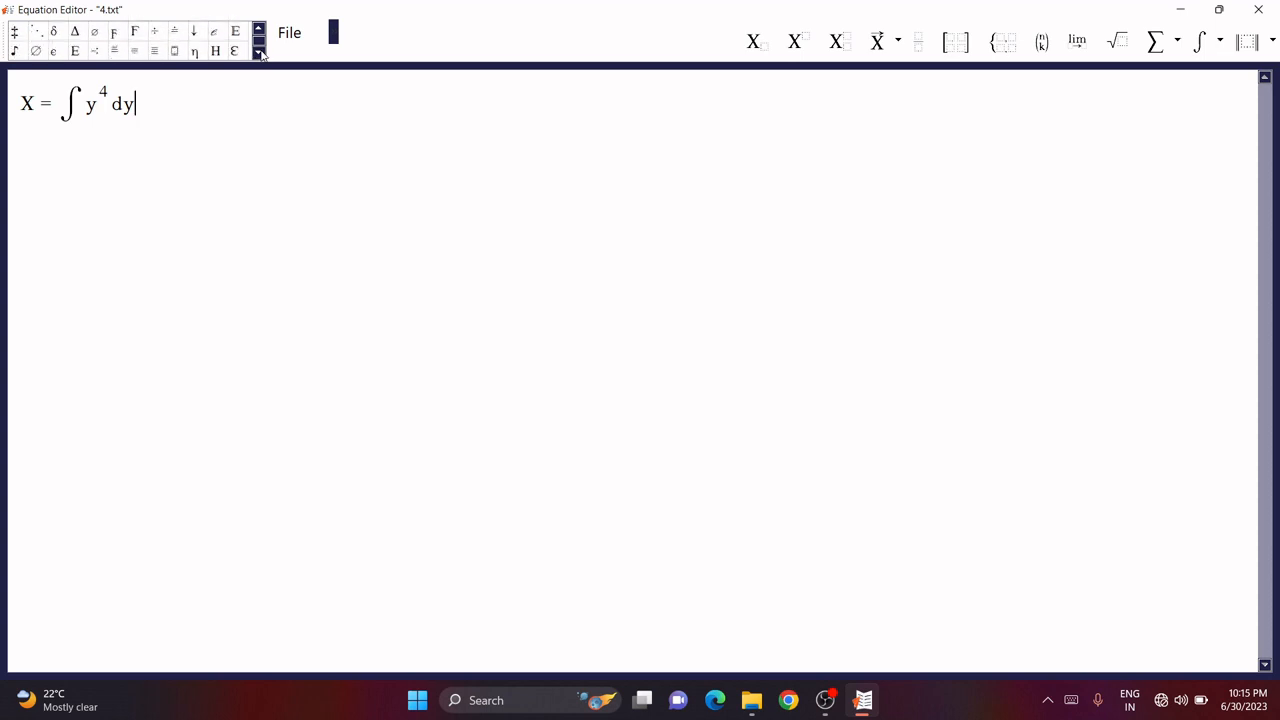
{"action": "left_click", "coordinate": [258, 52]}
{"action": "left_click", "coordinate": [258, 52]}
{"action": "left_click", "coordinate": [258, 52]}
{"action": "left_click", "coordinate": [258, 52]}
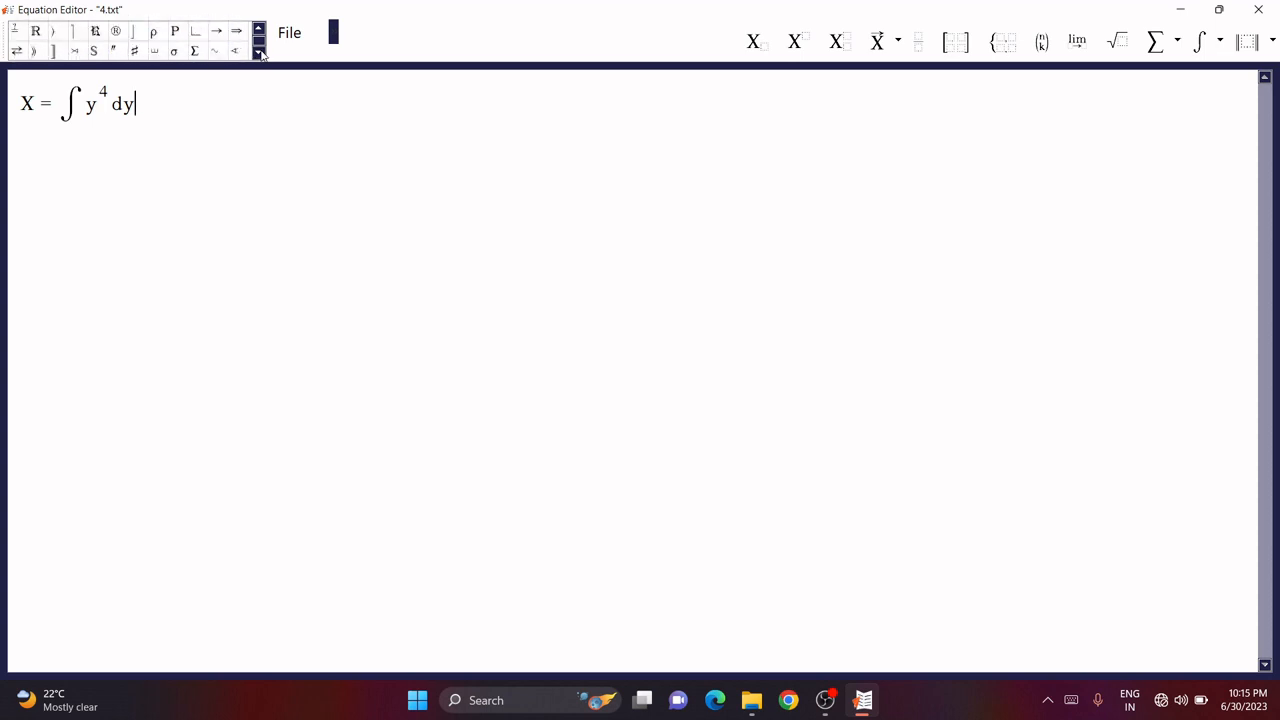
{"action": "left_click", "coordinate": [258, 52]}
{"action": "left_click", "coordinate": [258, 52]}
{"action": "left_click", "coordinate": [174, 93]}
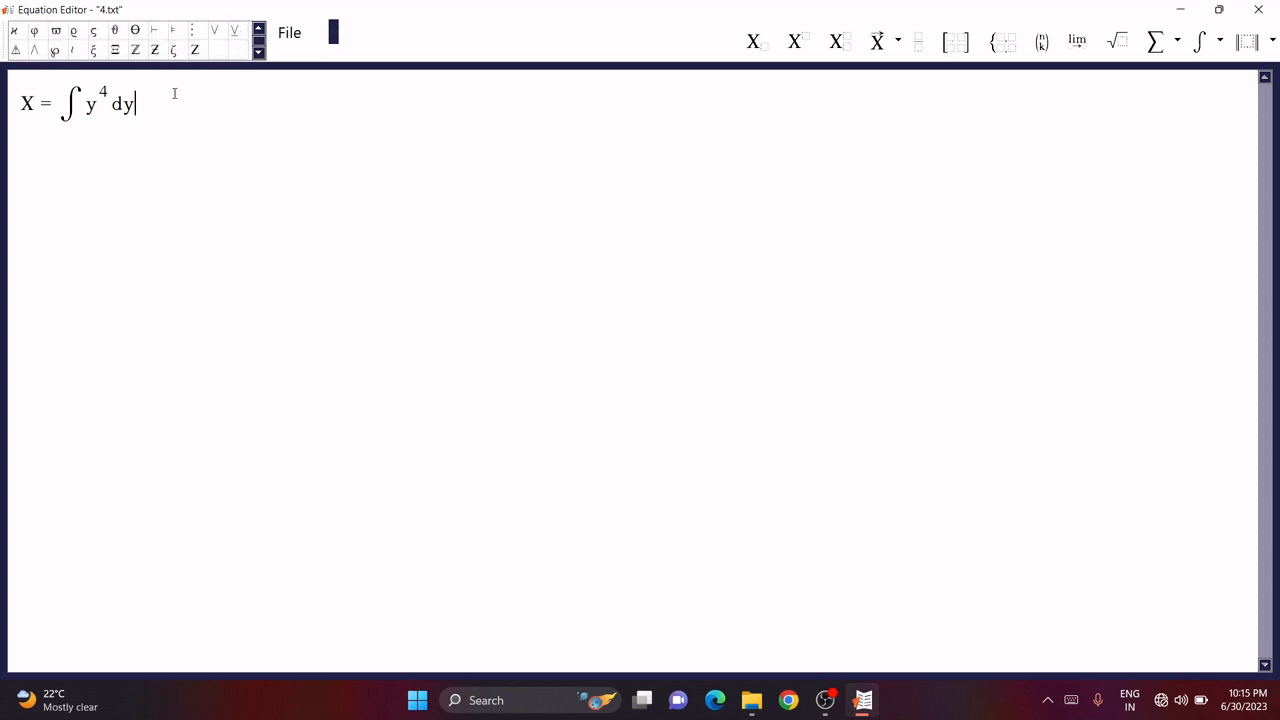
Step: Clear the whole equation and insert the symbols ⚠, ℘ and ξ in its place
{"action": "left_click_drag", "start_coordinate": [169, 94], "coordinate": [24, 96]}
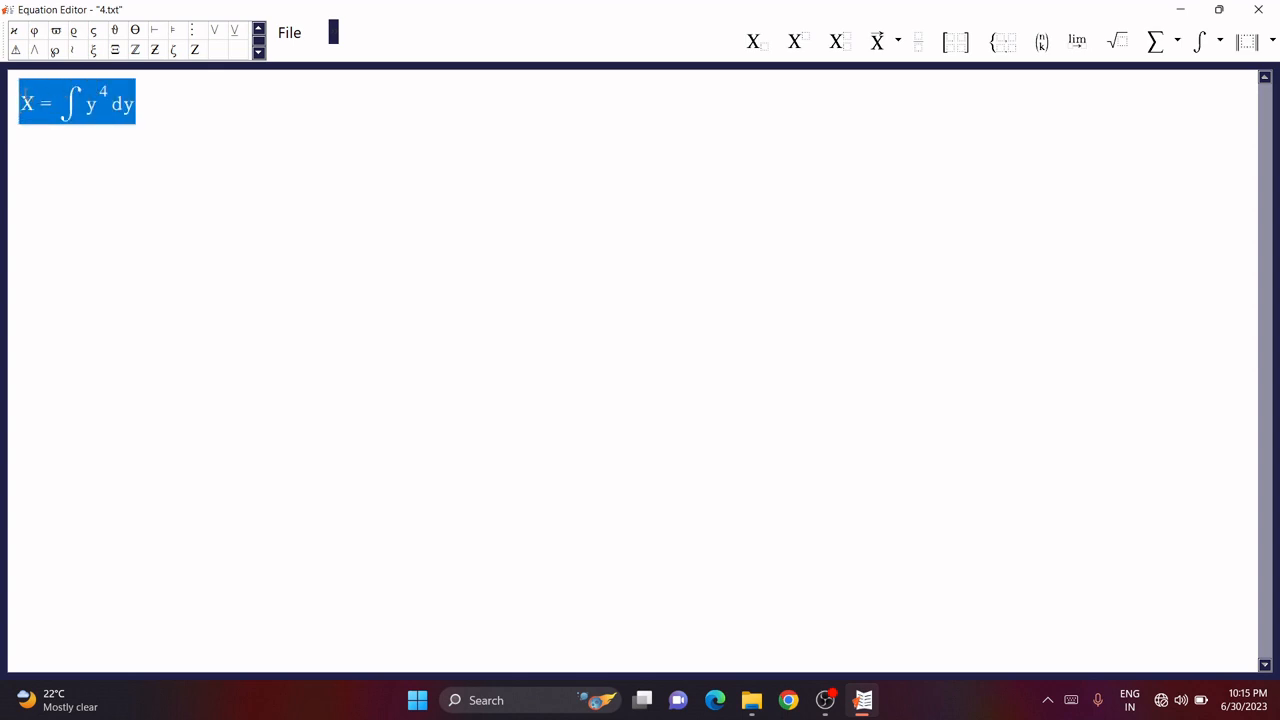
{"action": "key", "text": "BackSpace"}
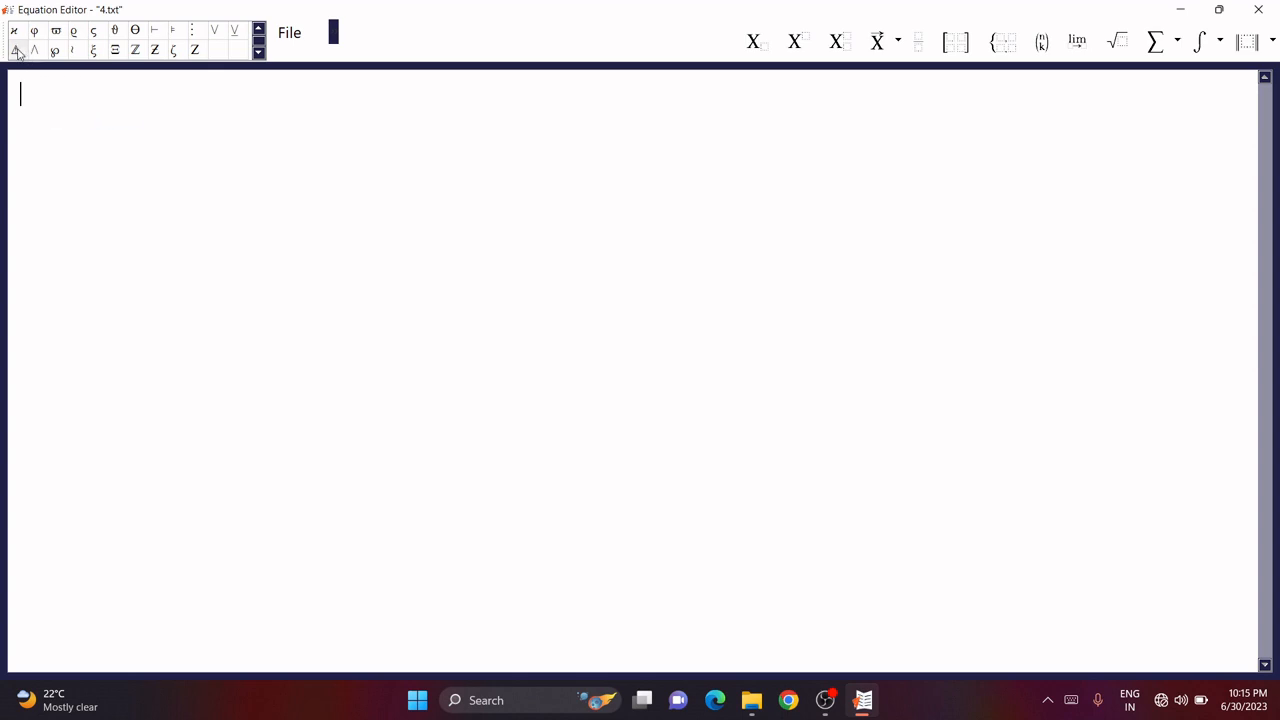
{"action": "left_click", "coordinate": [16, 50]}
{"action": "left_click", "coordinate": [55, 50]}
{"action": "left_click", "coordinate": [93, 53]}
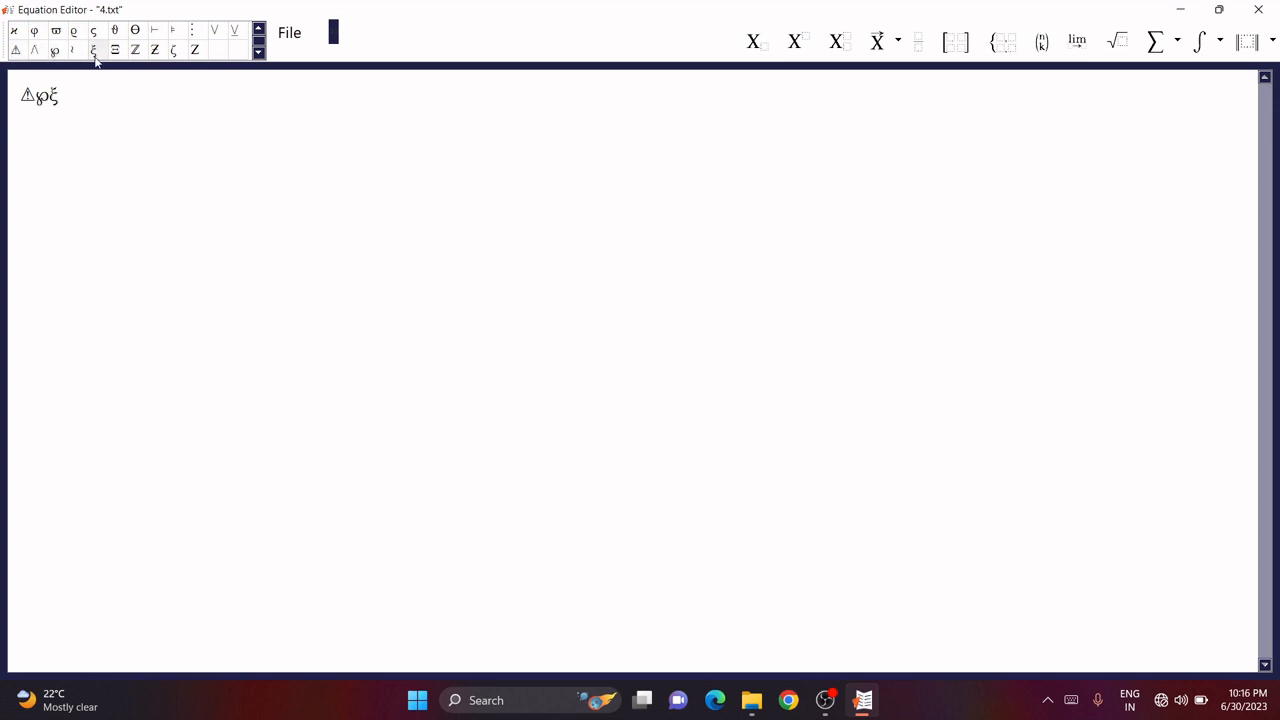
Step: Append the circled dot ⊙ and not-superset ⊅ symbols from the earlier rows of the symbol palette
{"action": "left_click", "coordinate": [259, 30]}
{"action": "left_click", "coordinate": [259, 30]}
{"action": "left_click", "coordinate": [260, 31]}
{"action": "left_click", "coordinate": [260, 31]}
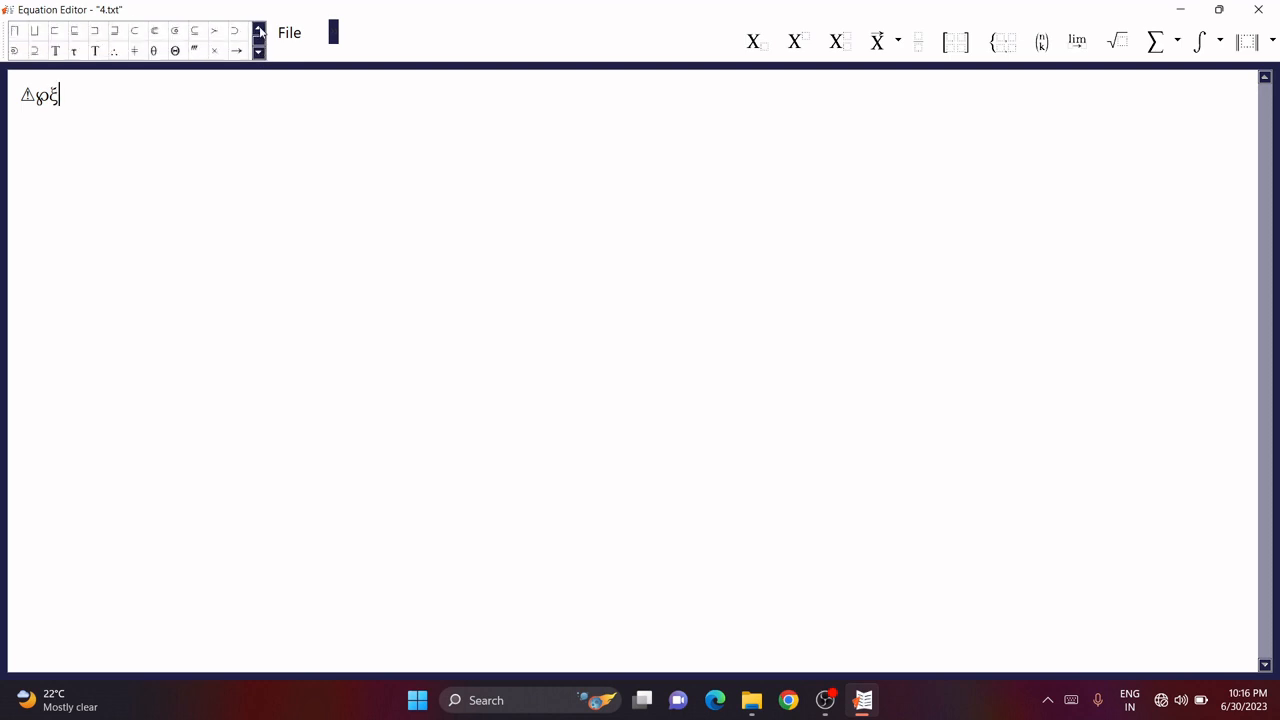
{"action": "left_click", "coordinate": [260, 31]}
{"action": "left_click", "coordinate": [260, 31]}
{"action": "left_click", "coordinate": [260, 31]}
{"action": "left_click", "coordinate": [260, 31]}
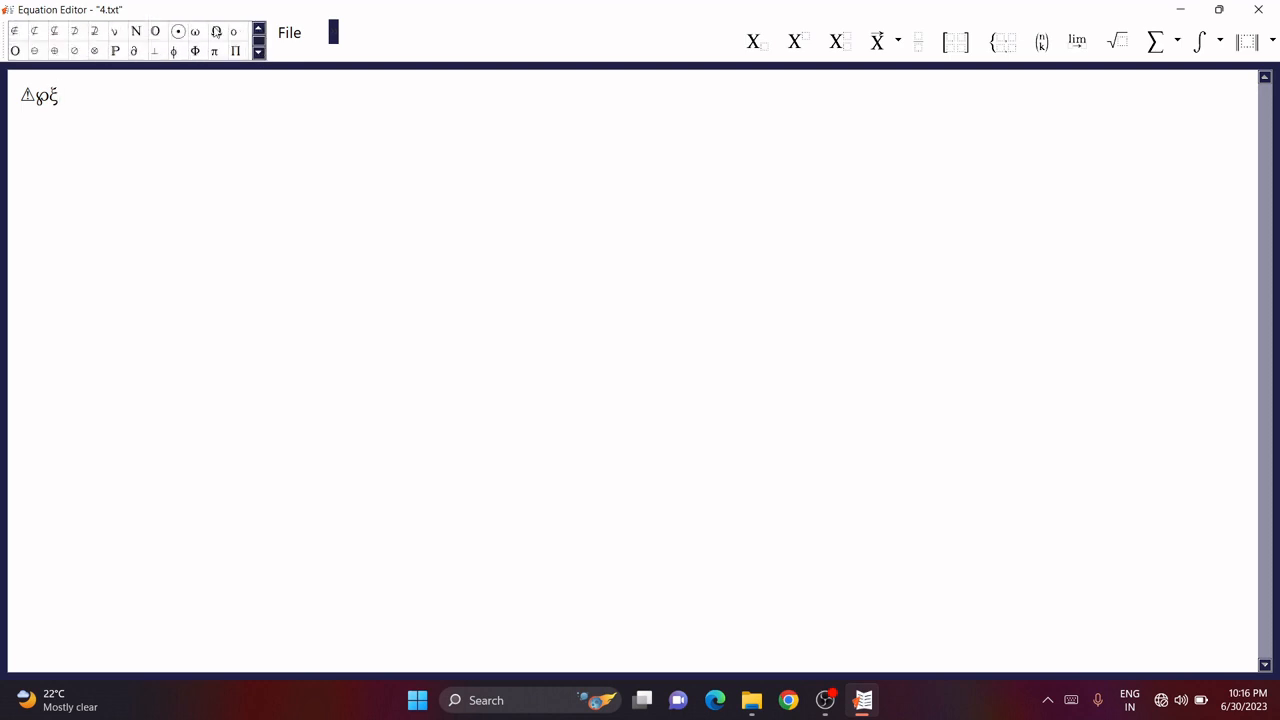
{"action": "left_click", "coordinate": [179, 33]}
{"action": "left_click", "coordinate": [74, 31]}
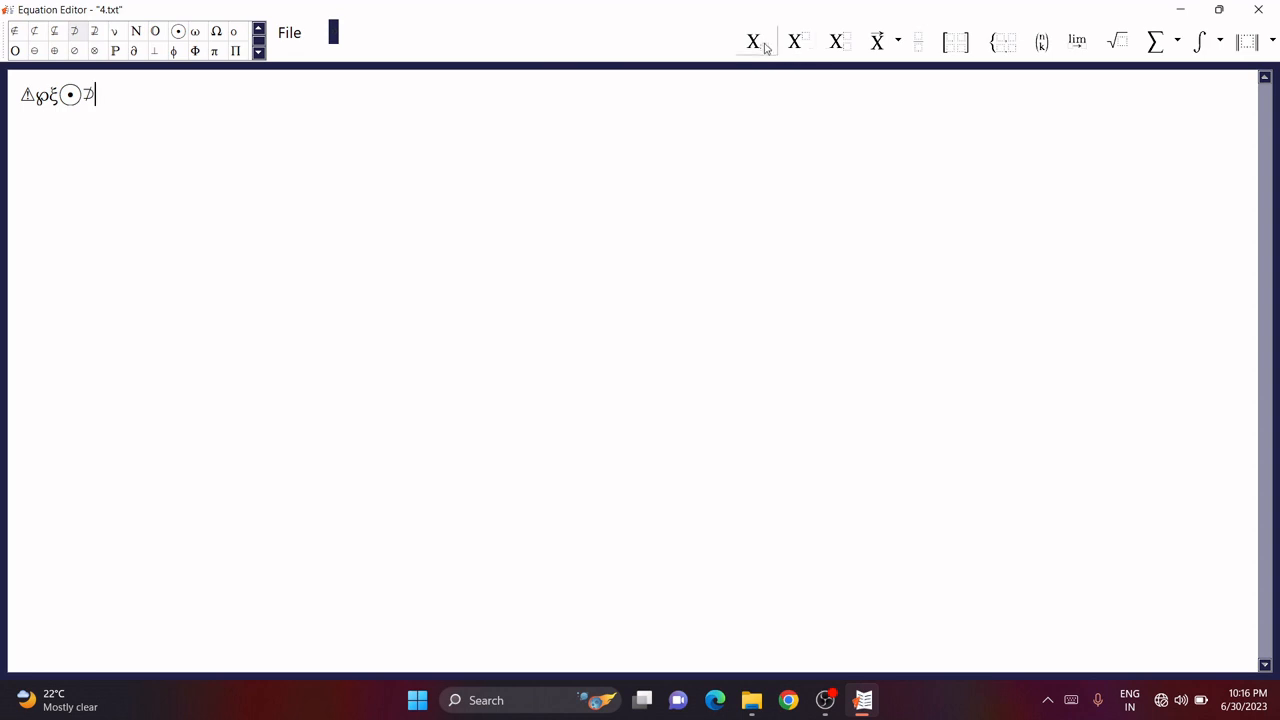
Step: Append Y with the subscript 4 after the symbols in the equation
{"action": "type", "text": "X"}
{"action": "key", "text": "BackSpace"}
{"action": "type", "text": "Y"}
{"action": "left_click", "coordinate": [748, 44]}
{"action": "type", "text": "4"}
{"action": "left_click_drag", "start_coordinate": [103, 90], "coordinate": [132, 104]}
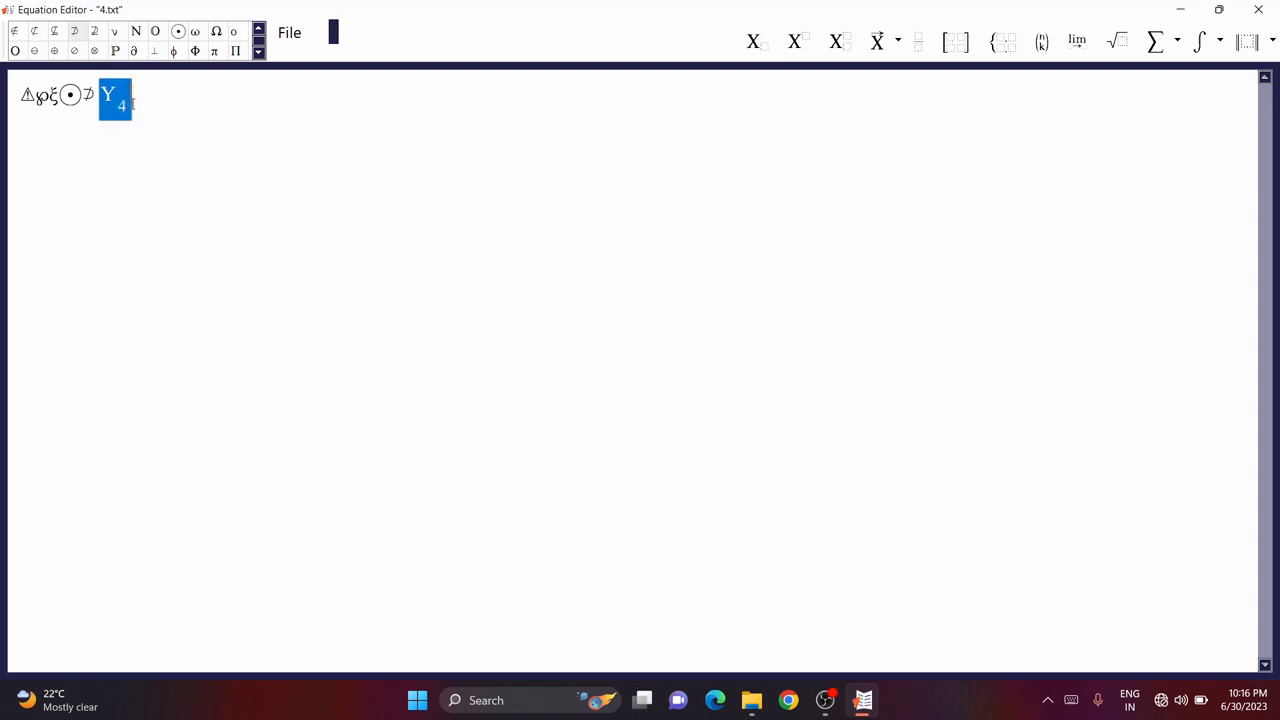
{"action": "left_click", "coordinate": [134, 103]}
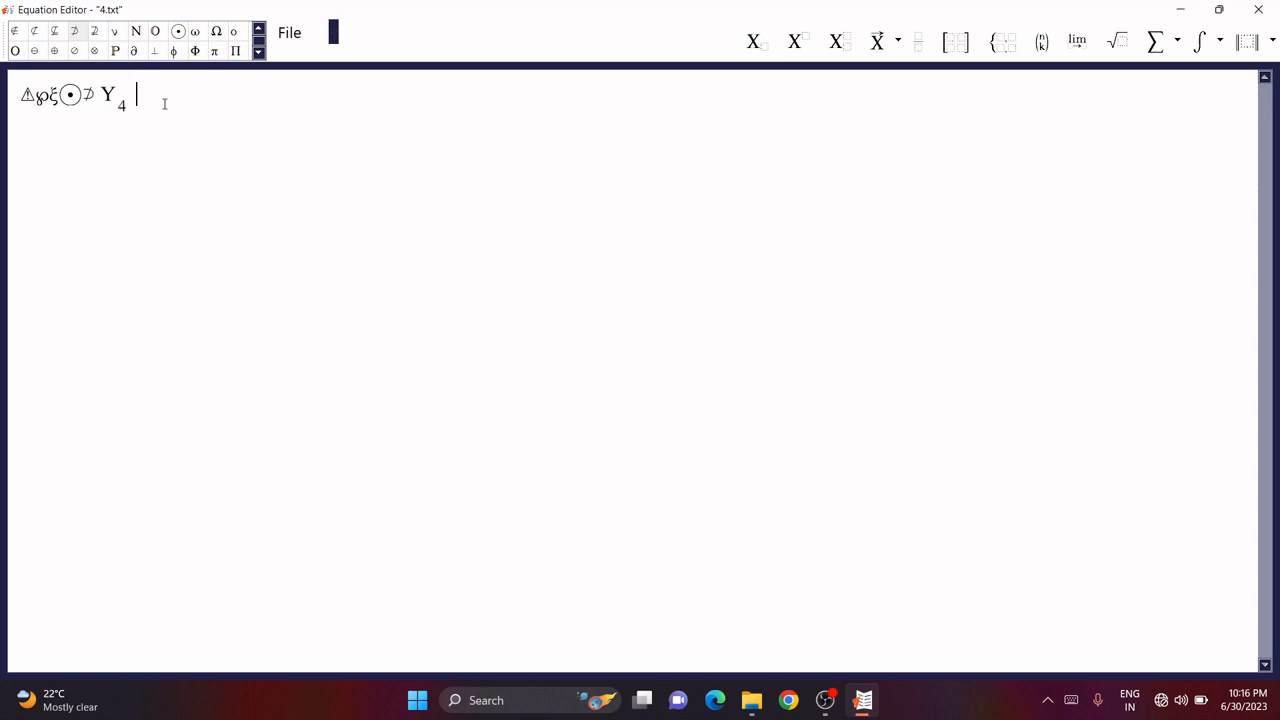
Step: Append X with the superscript 3 after the subscripted Y
{"action": "type", "text": "X"}
{"action": "left_click", "coordinate": [776, 46]}
{"action": "left_click", "coordinate": [800, 44]}
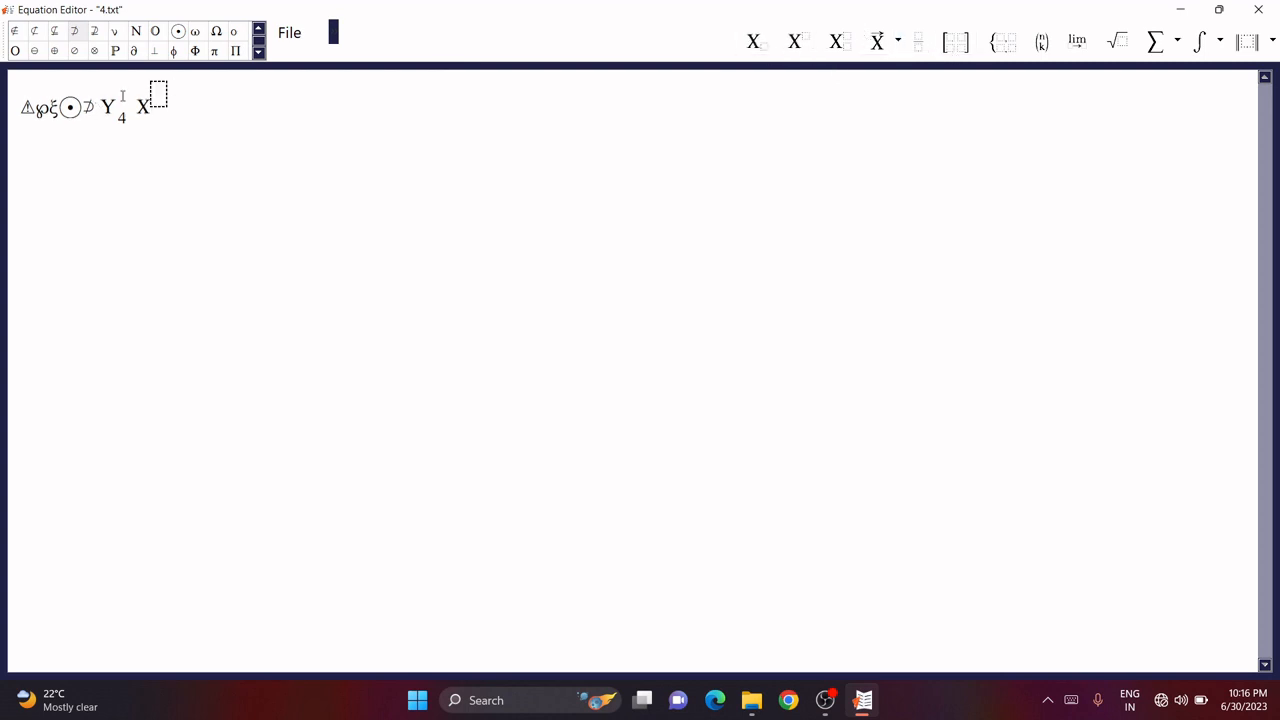
{"action": "type", "text": "3 "}
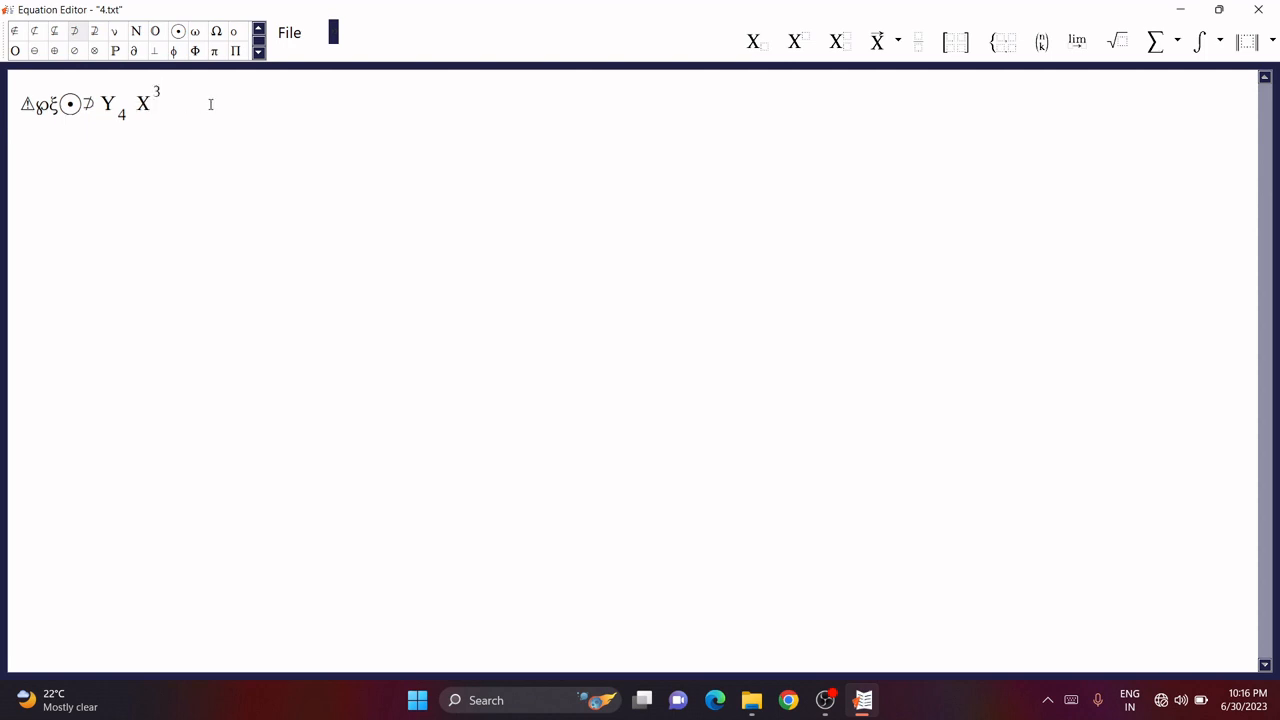
Step: Append X with the subscript 21 and the superscript 1 to the equation
{"action": "type", "text": "X"}
{"action": "left_click", "coordinate": [836, 44]}
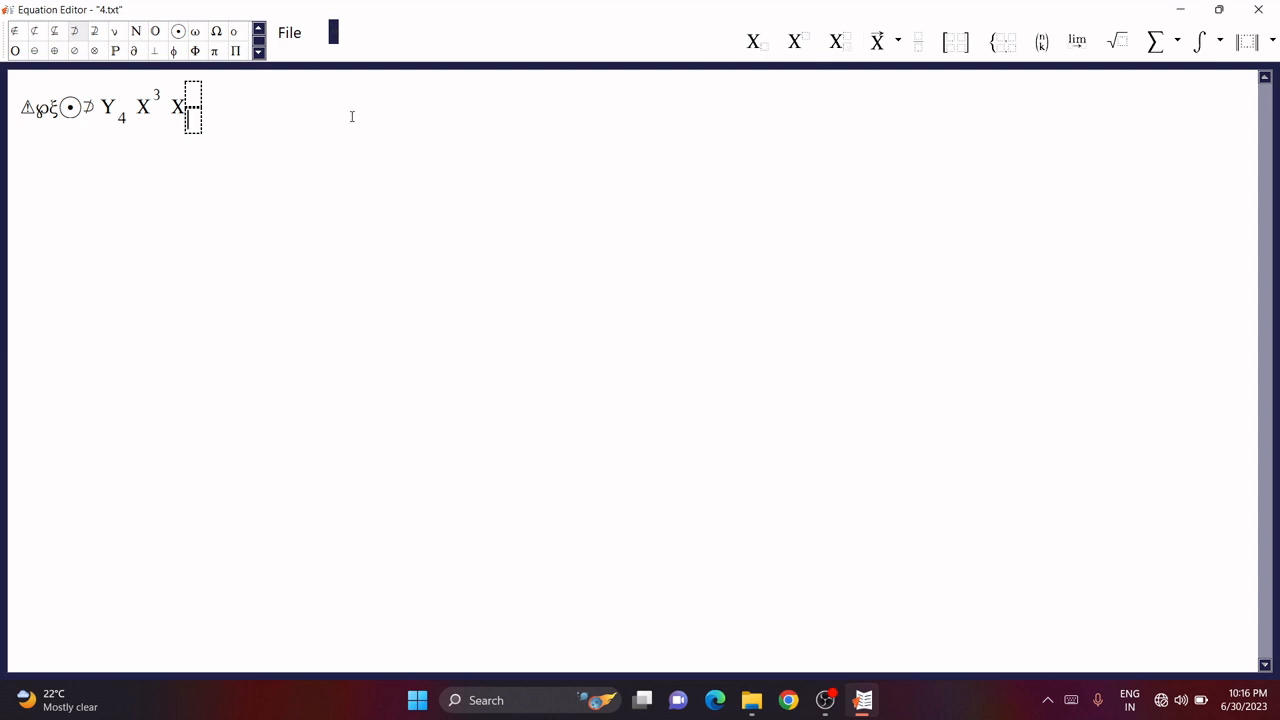
{"action": "type", "text": "21"}
{"action": "left_click", "coordinate": [196, 93]}
{"action": "type", "text": "1"}
{"action": "left_click", "coordinate": [265, 108]}
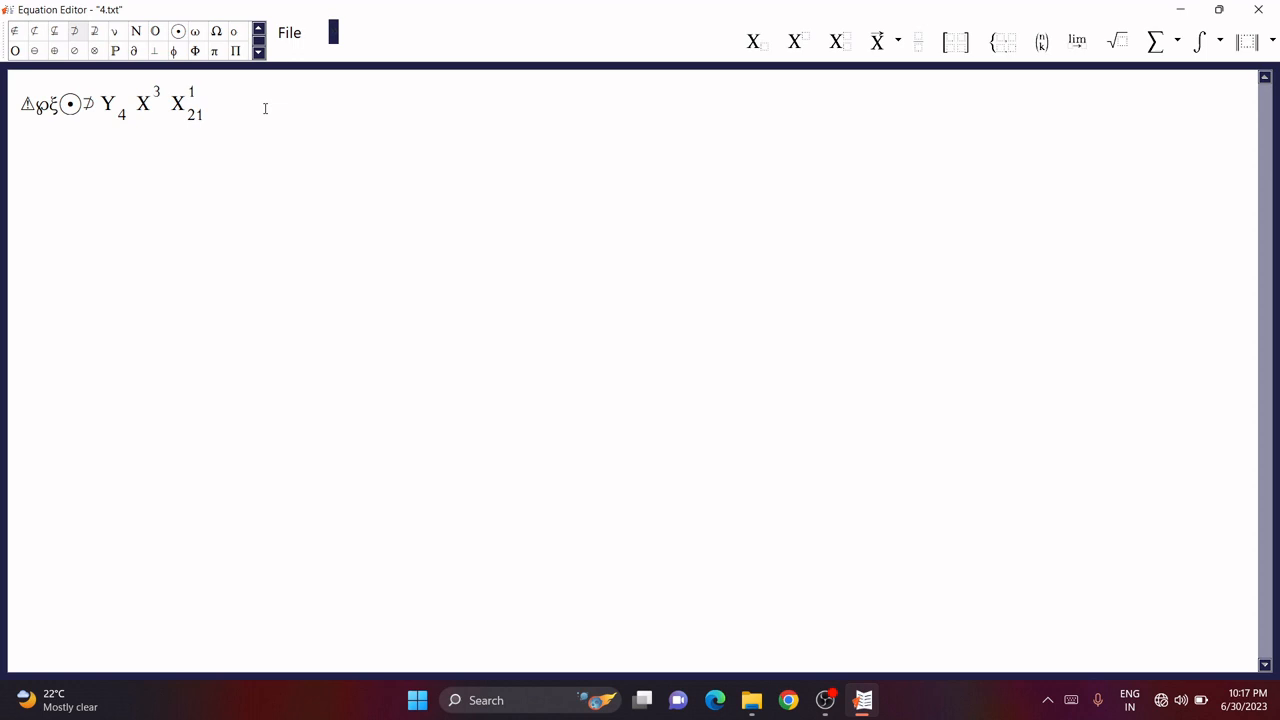
Step: Append a plain Y followed by a Y with a vector arrow over it
{"action": "type", "text": "Y"}
{"action": "left_click", "coordinate": [885, 45]}
{"action": "type", "text": "Y Y⃗"}
{"action": "key", "text": "shift+Left"}
{"action": "left_click", "coordinate": [374, 106]}
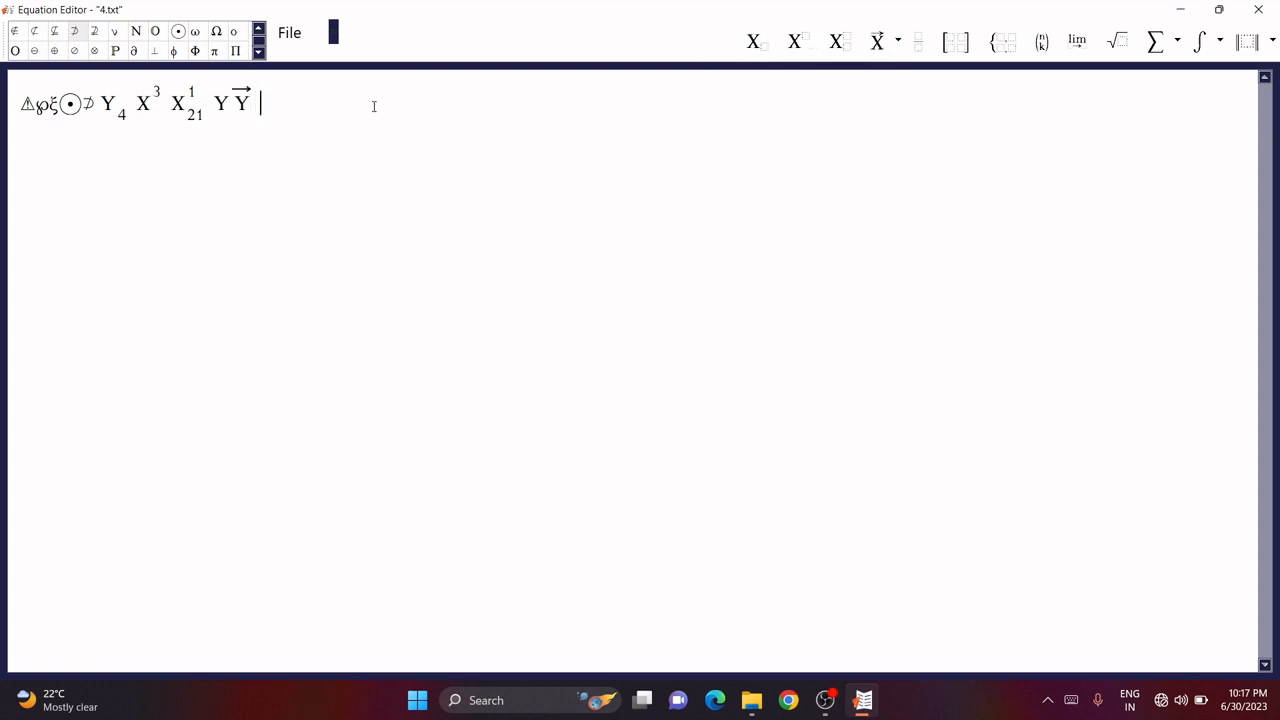
Step: Append a lowercase v with a vector arrow over it to the equation
{"action": "left_click", "coordinate": [879, 43]}
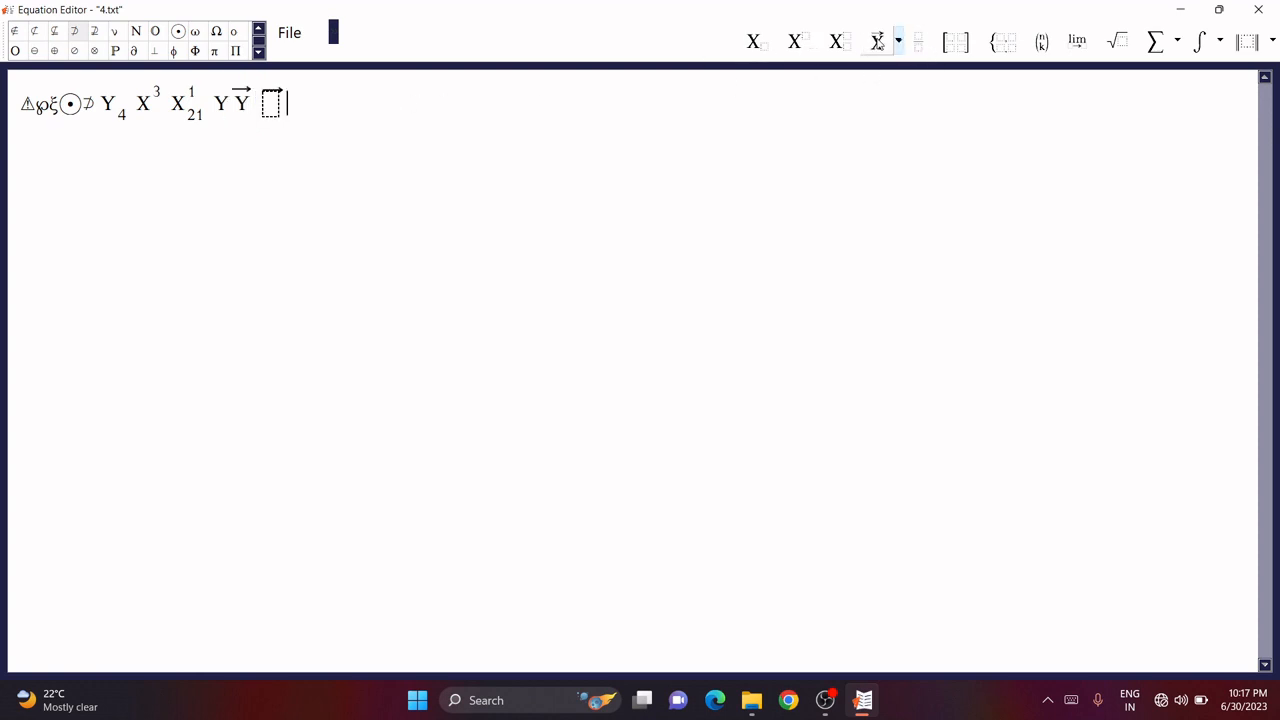
{"action": "left_click", "coordinate": [271, 103]}
{"action": "type", "text": "v"}
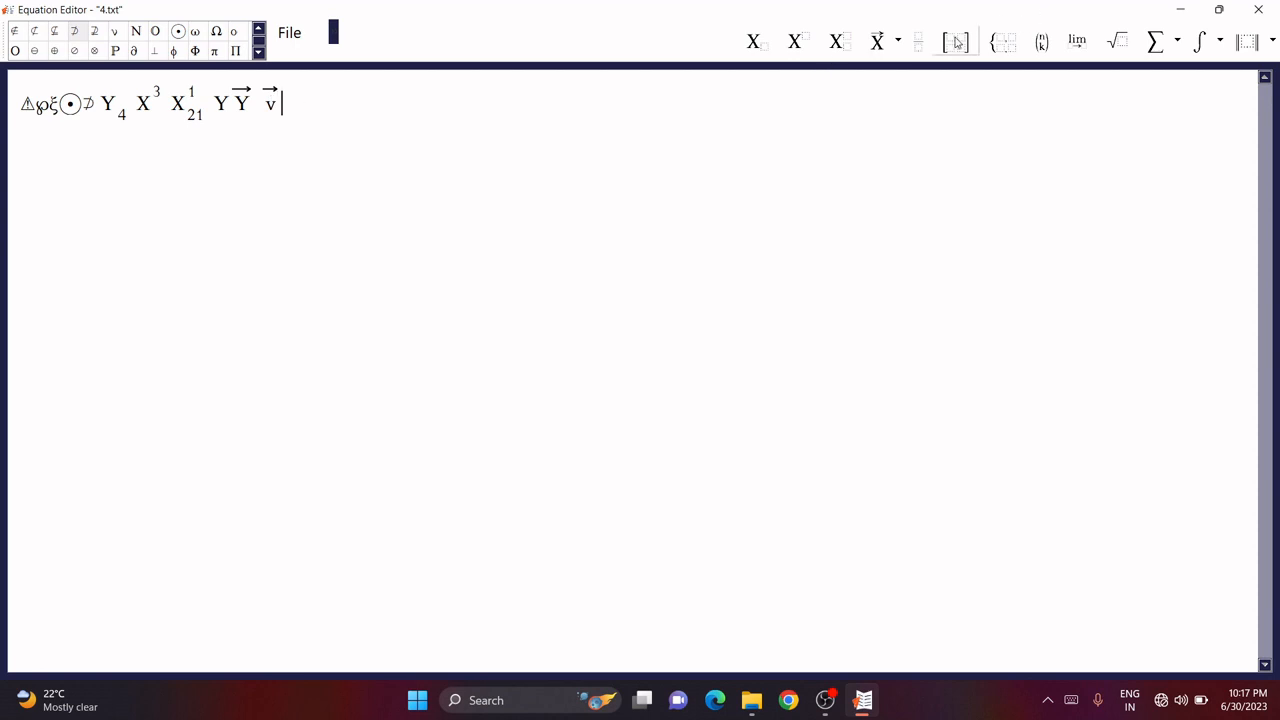
Step: Append a lowercase x with a tilde accent after the vector v
{"action": "left_click", "coordinate": [898, 42]}
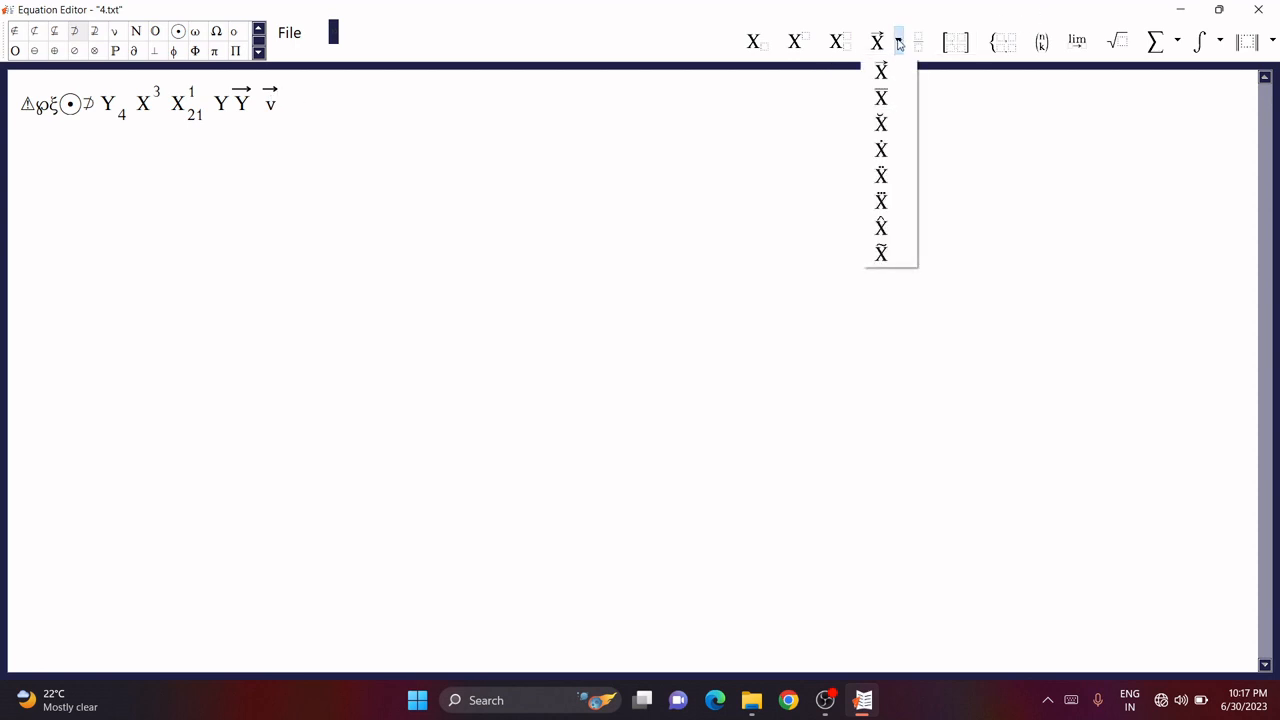
{"action": "left_click", "coordinate": [898, 42]}
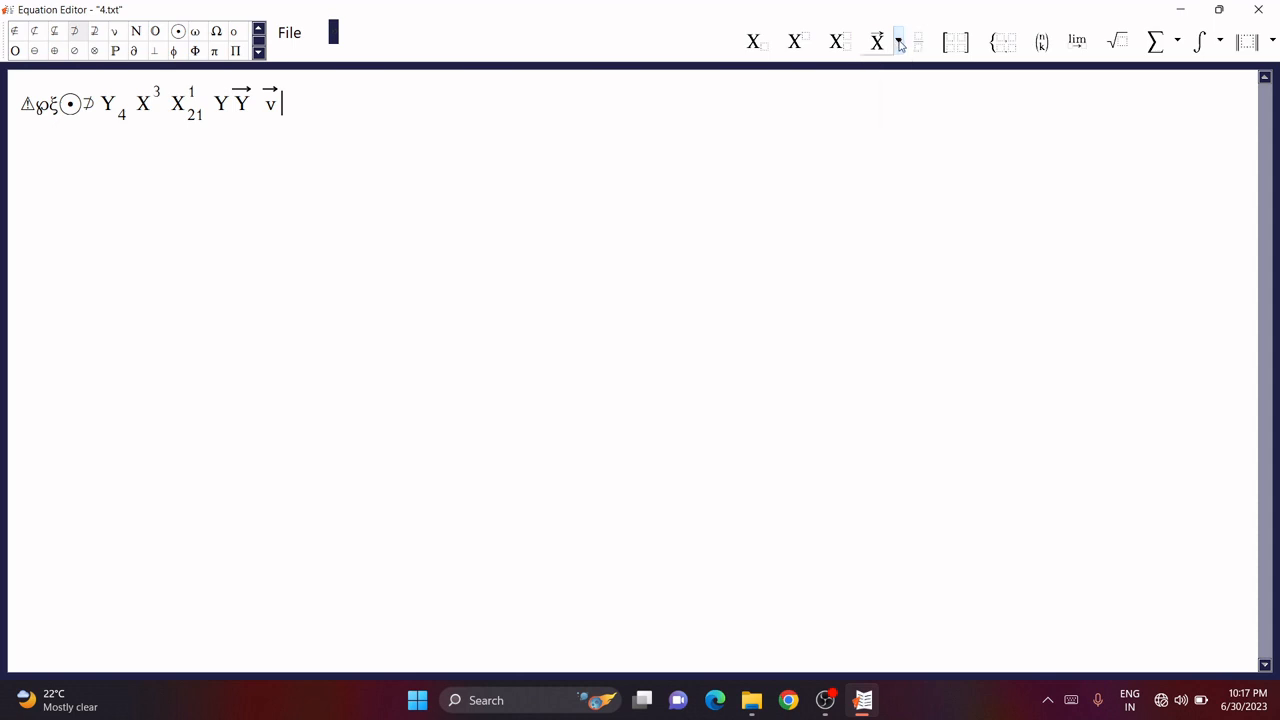
{"action": "left_click", "coordinate": [898, 42]}
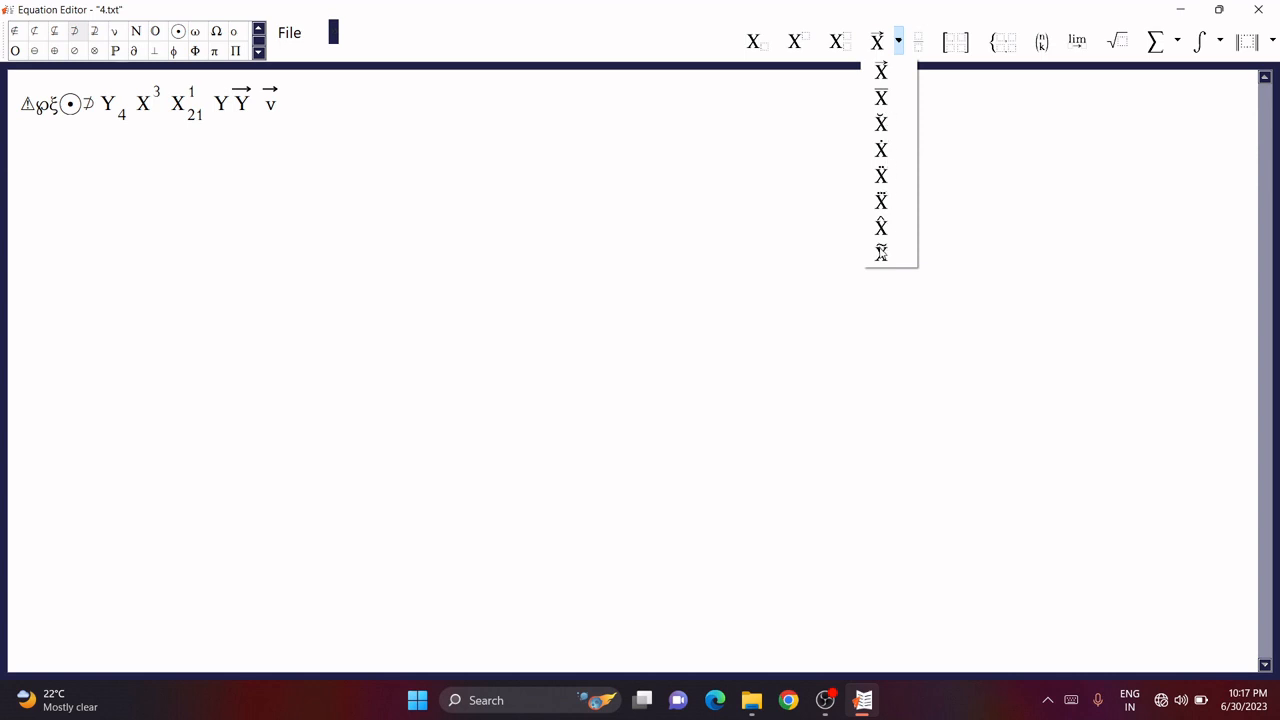
{"action": "left_click", "coordinate": [881, 253]}
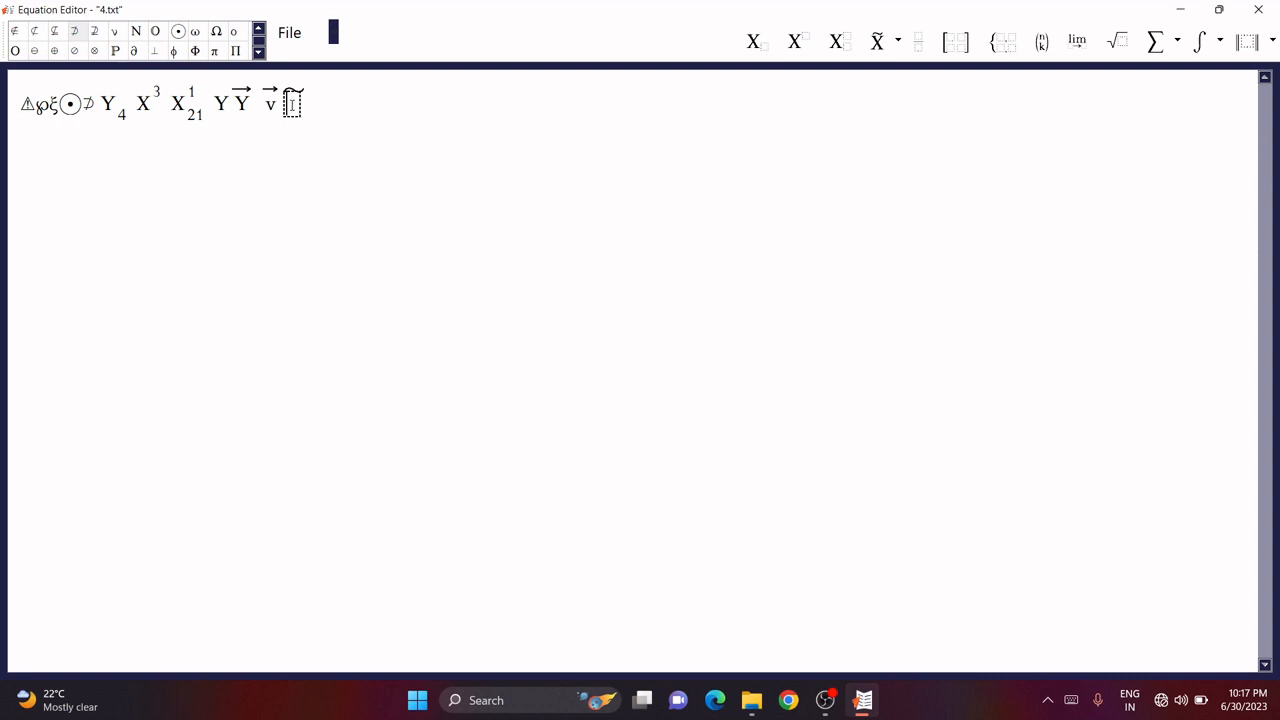
{"action": "type", "text": "x̃"}
{"action": "left_click", "coordinate": [898, 42]}
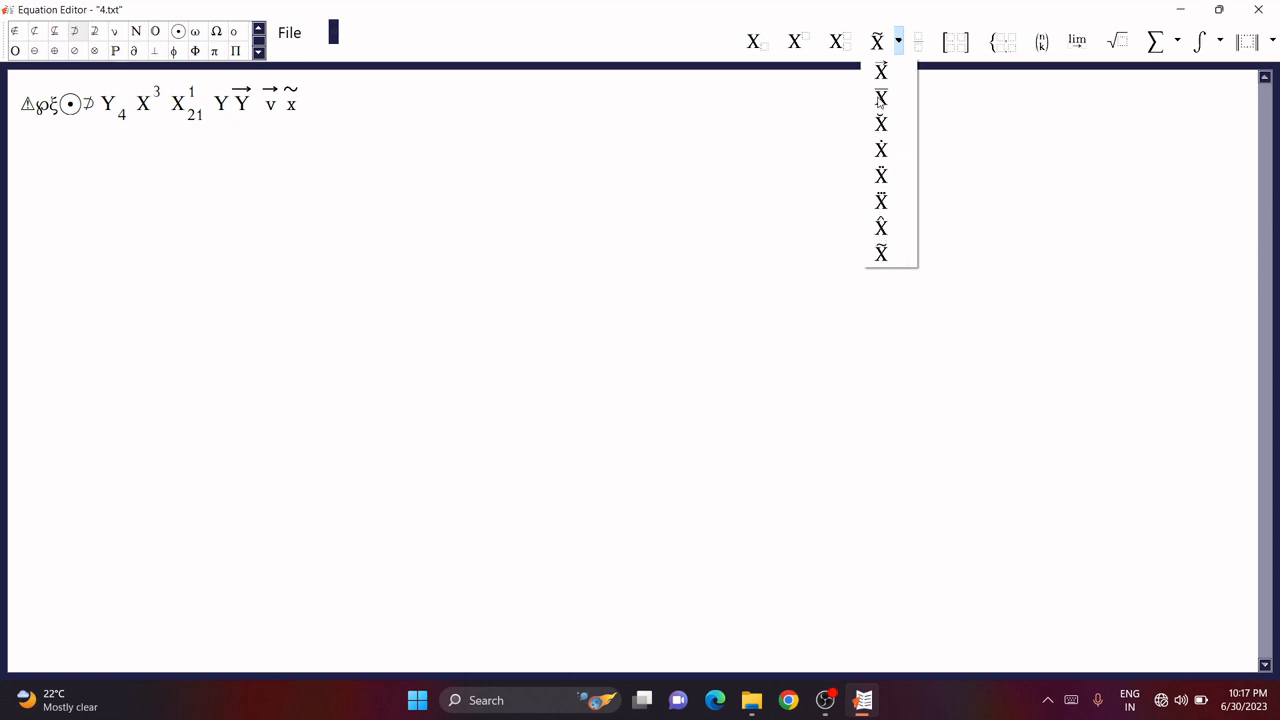
{"action": "left_click", "coordinate": [963, 133]}
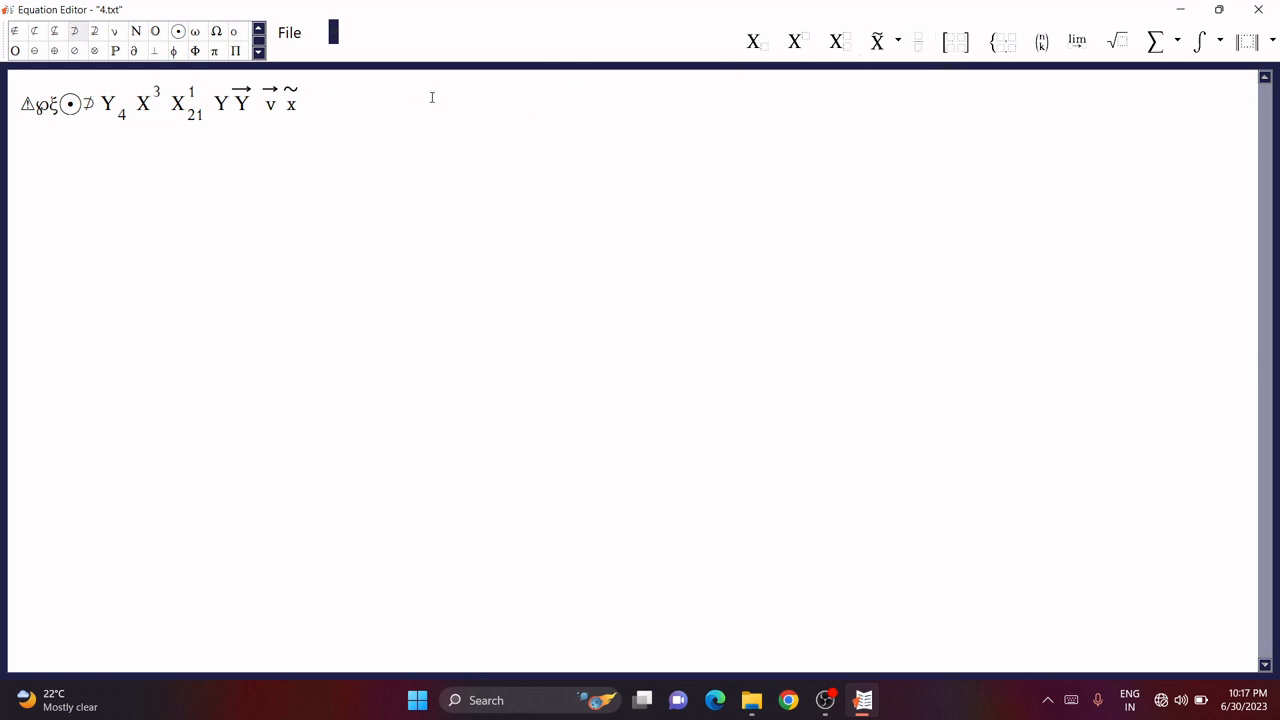
Step: Append a fraction with numerator 4 and denominator 5 to the equation
{"action": "left_click", "coordinate": [918, 41]}
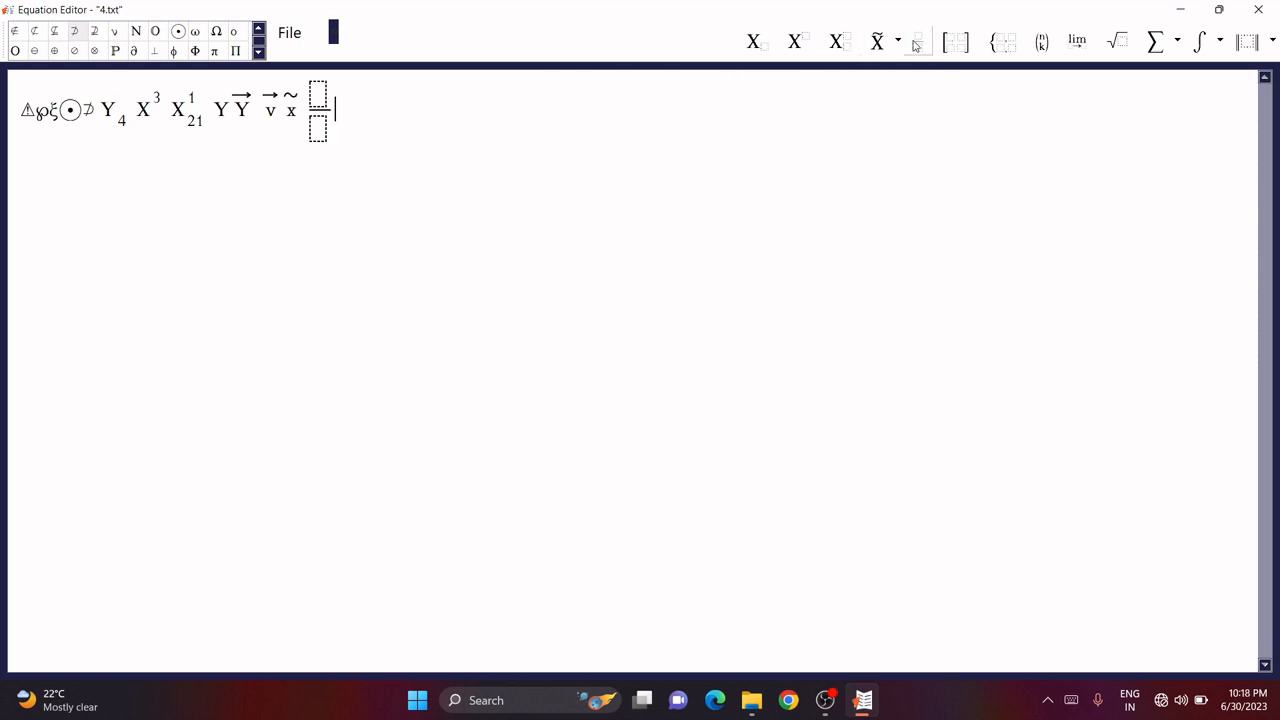
{"action": "left_click", "coordinate": [317, 95]}
{"action": "type", "text": "4"}
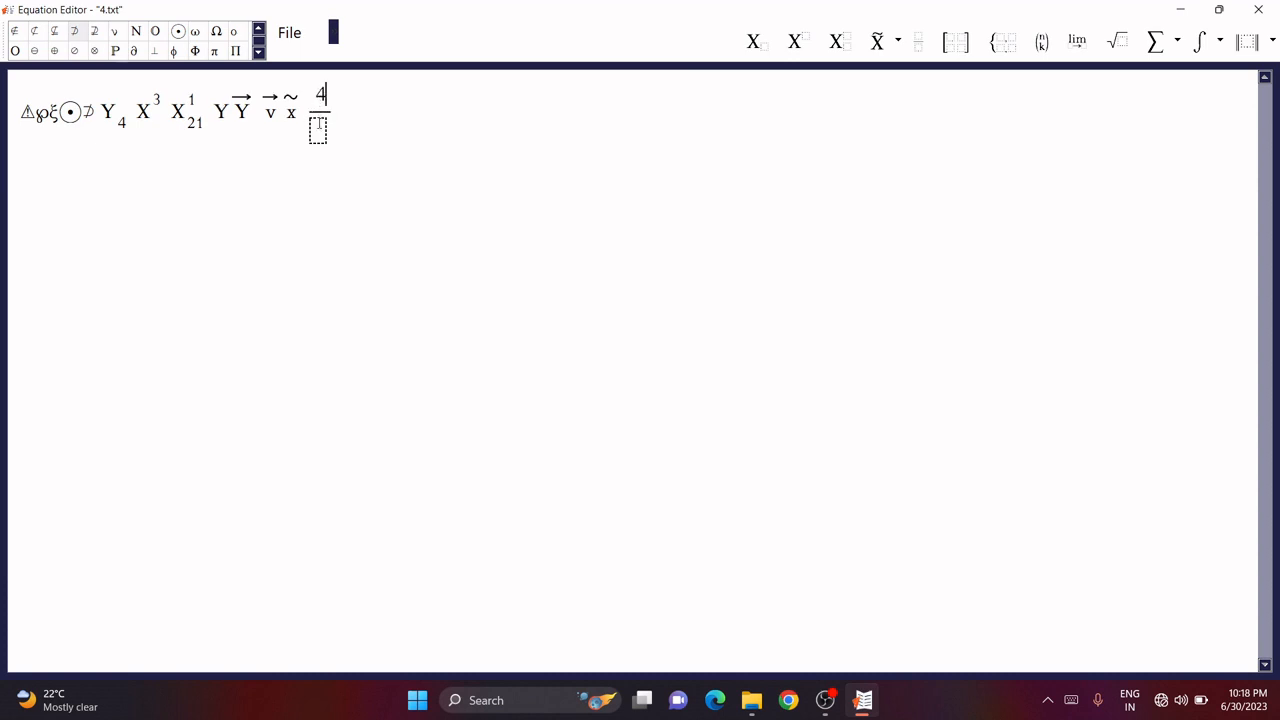
{"action": "left_click", "coordinate": [318, 128]}
{"action": "type", "text": "5"}
{"action": "left_click", "coordinate": [379, 100]}
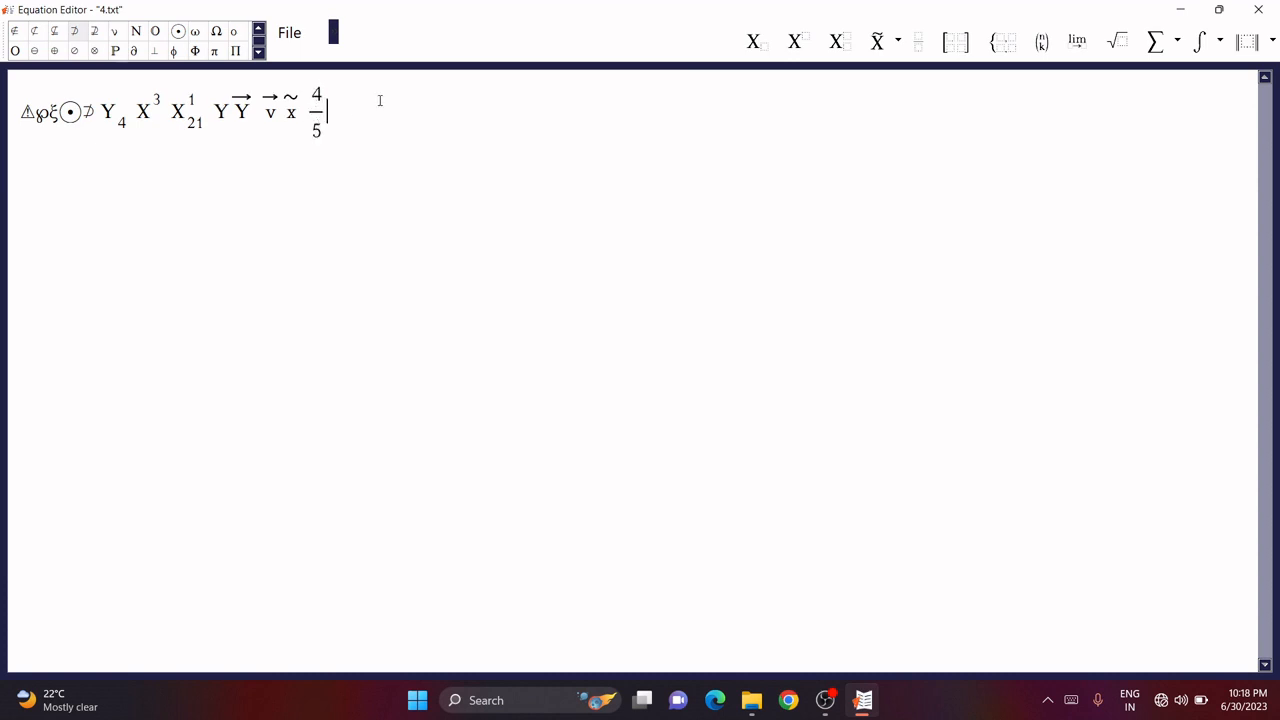
Step: Append a 2×2 bracketed matrix with 2 and 4 in the first row and 5 and 6 in the second
{"action": "left_click", "coordinate": [955, 44]}
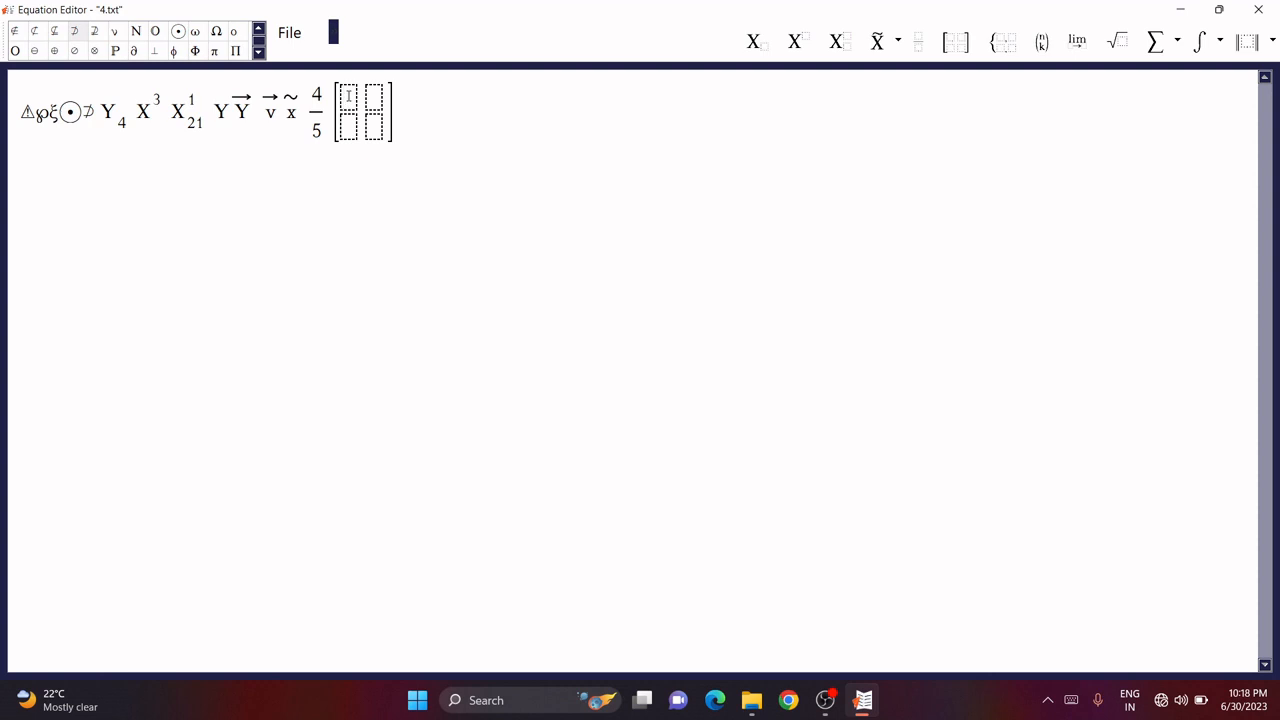
{"action": "type", "text": "2"}
{"action": "key", "text": "Tab"}
{"action": "type", "text": "4"}
{"action": "key", "text": "Tab"}
{"action": "type", "text": "5"}
{"action": "key", "text": "Tab"}
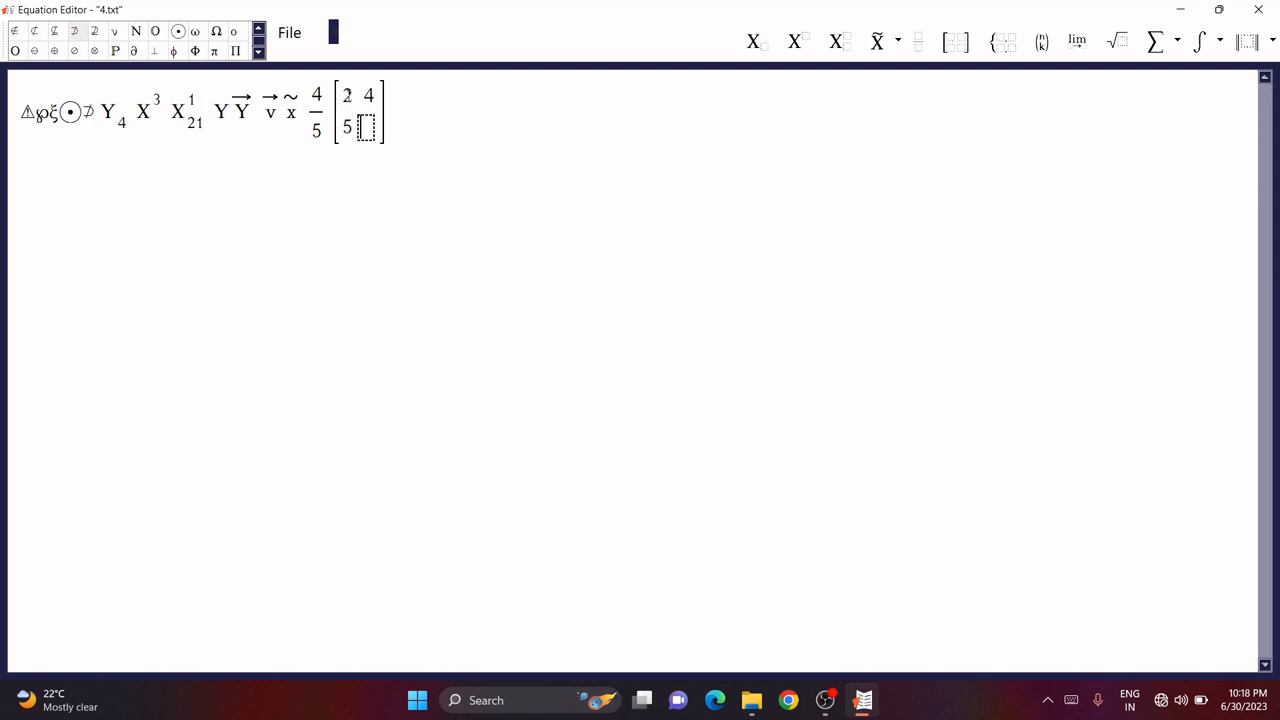
{"action": "type", "text": "6"}
{"action": "left_click", "coordinate": [430, 110]}
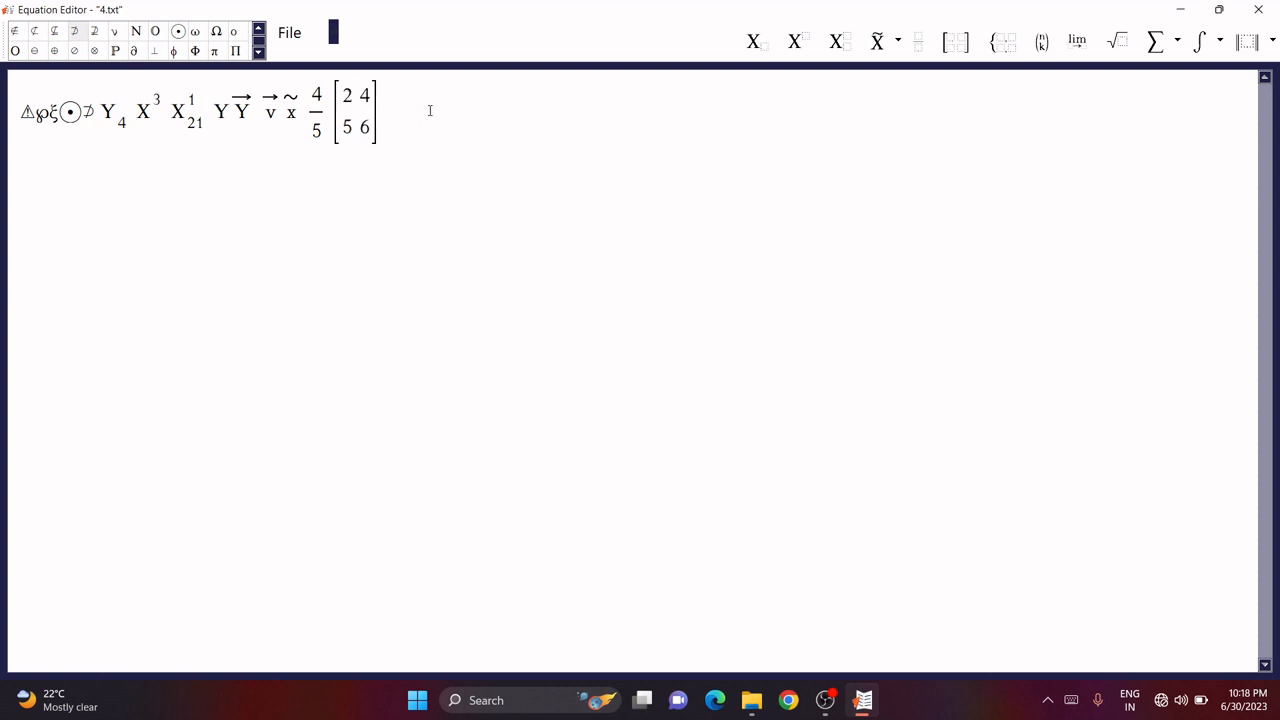
Step: Append a curly-brace cases expression with 32, 222 in the first row and 4, 6 in the second
{"action": "left_click", "coordinate": [1005, 50]}
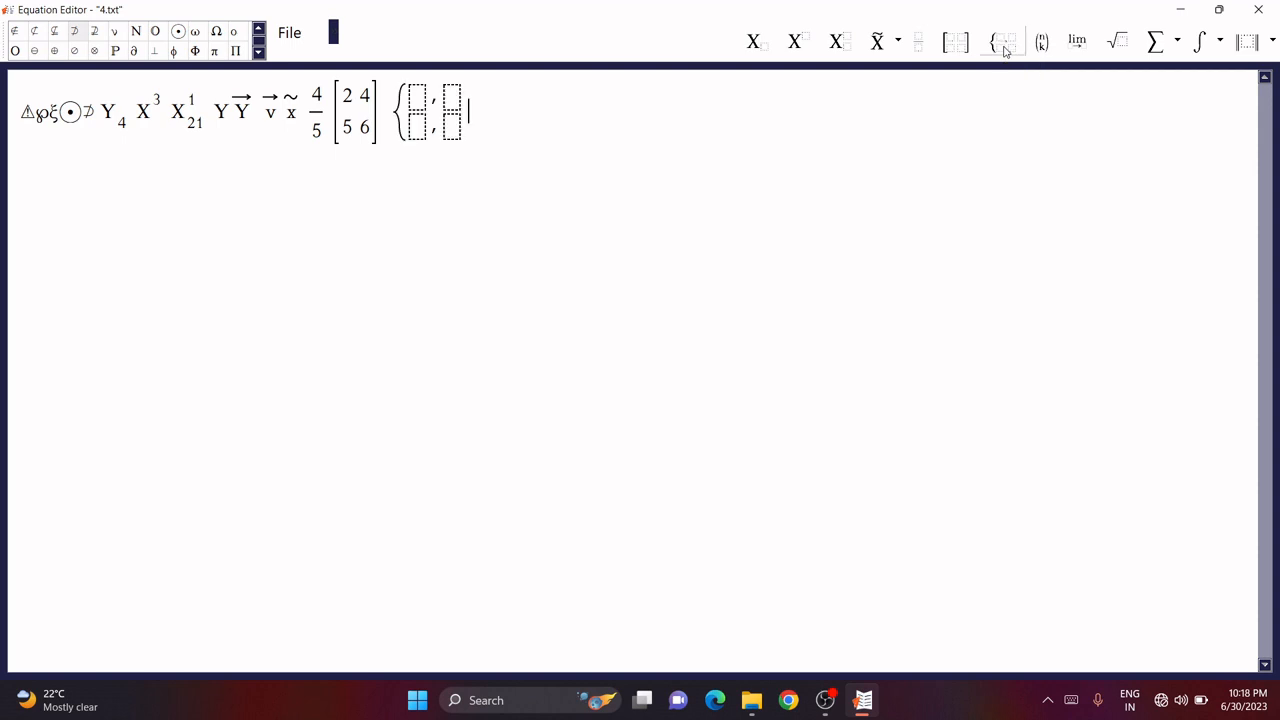
{"action": "left_click", "coordinate": [416, 99]}
{"action": "type", "text": "3"}
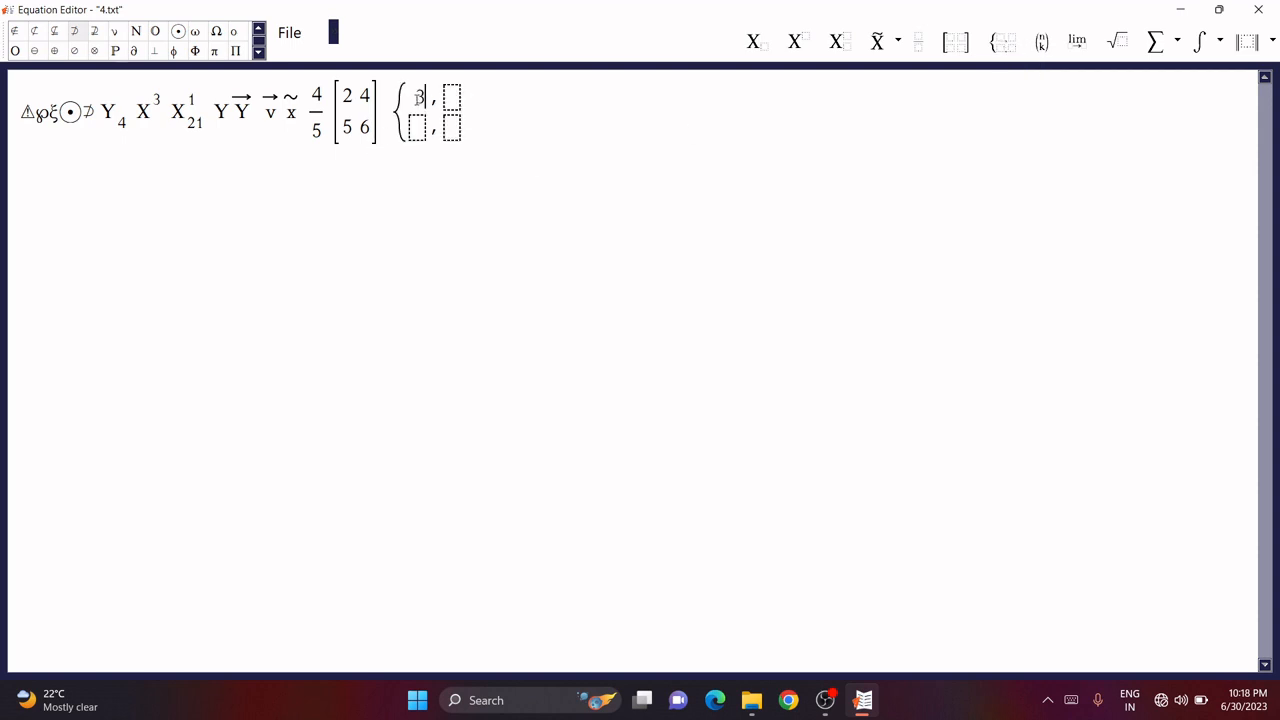
{"action": "type", "text": "2, 222"}
{"action": "key", "text": "Tab"}
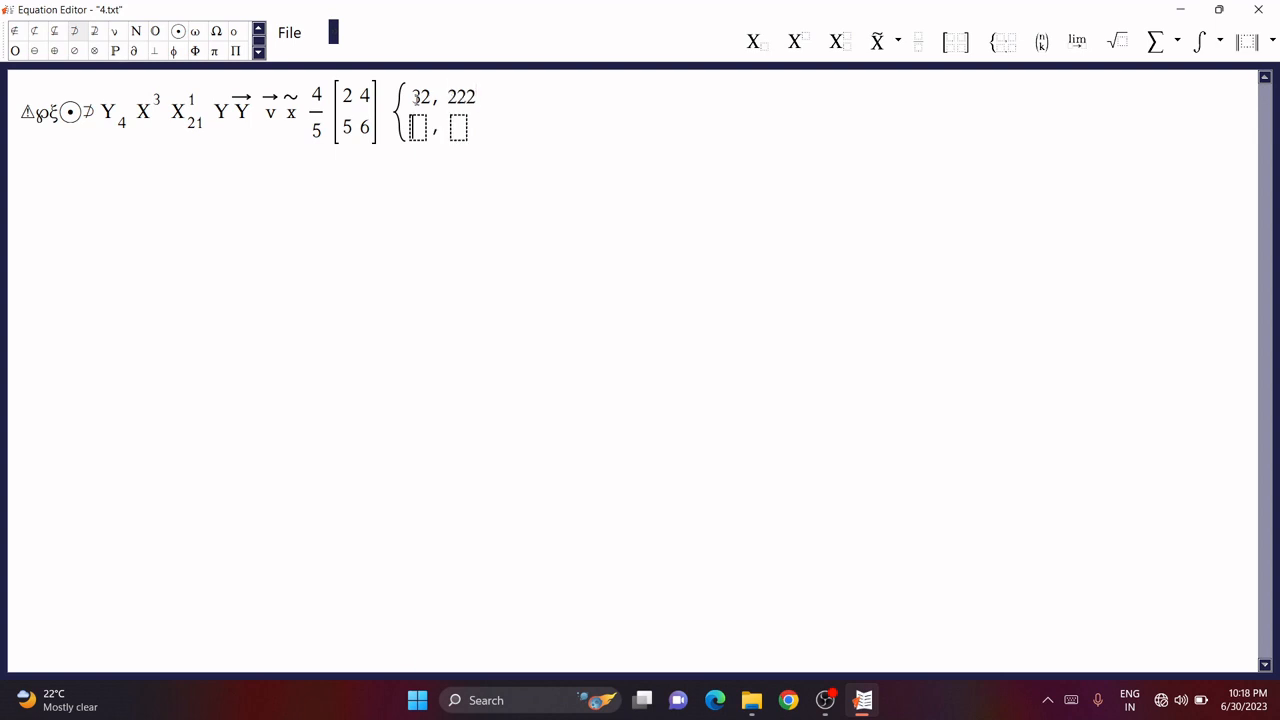
{"action": "type", "text": "4"}
{"action": "key", "text": "Tab"}
{"action": "type", "text": "6"}
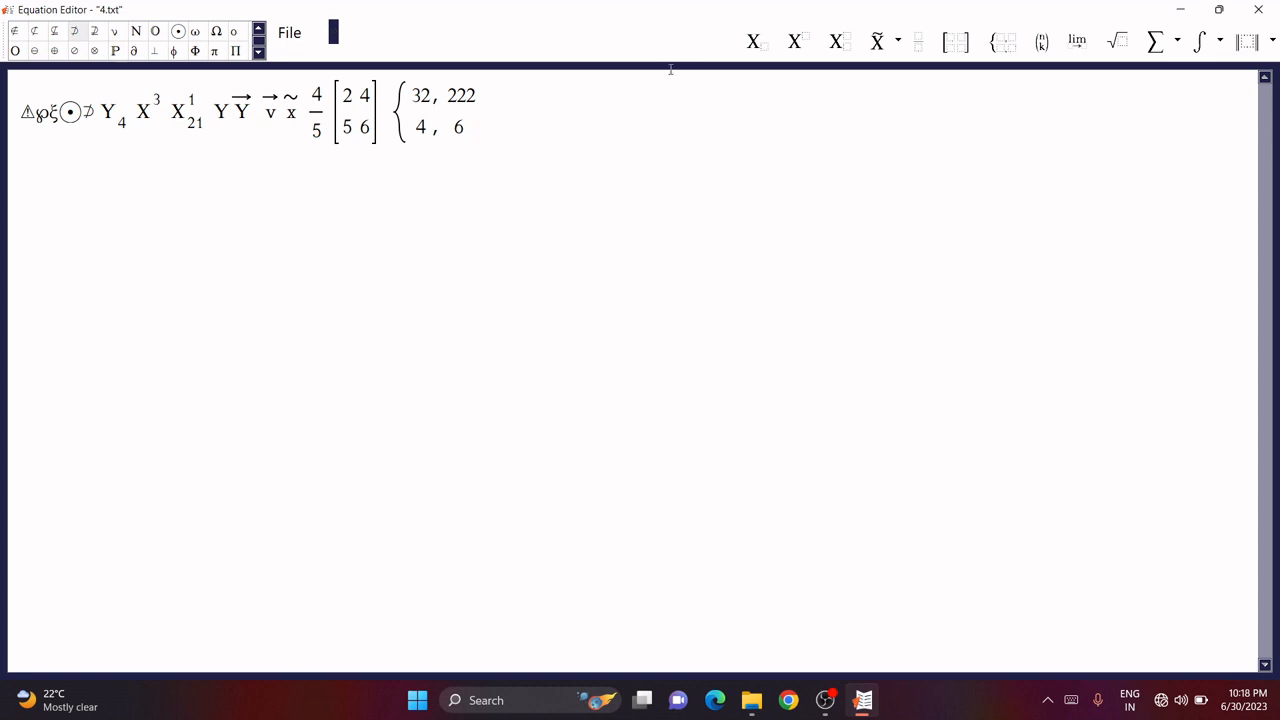
Step: Append a binomial coefficient and replace its upper n with gggff, leaving k below
{"action": "left_click", "coordinate": [1041, 44]}
{"action": "type", "text": "gggffn"}
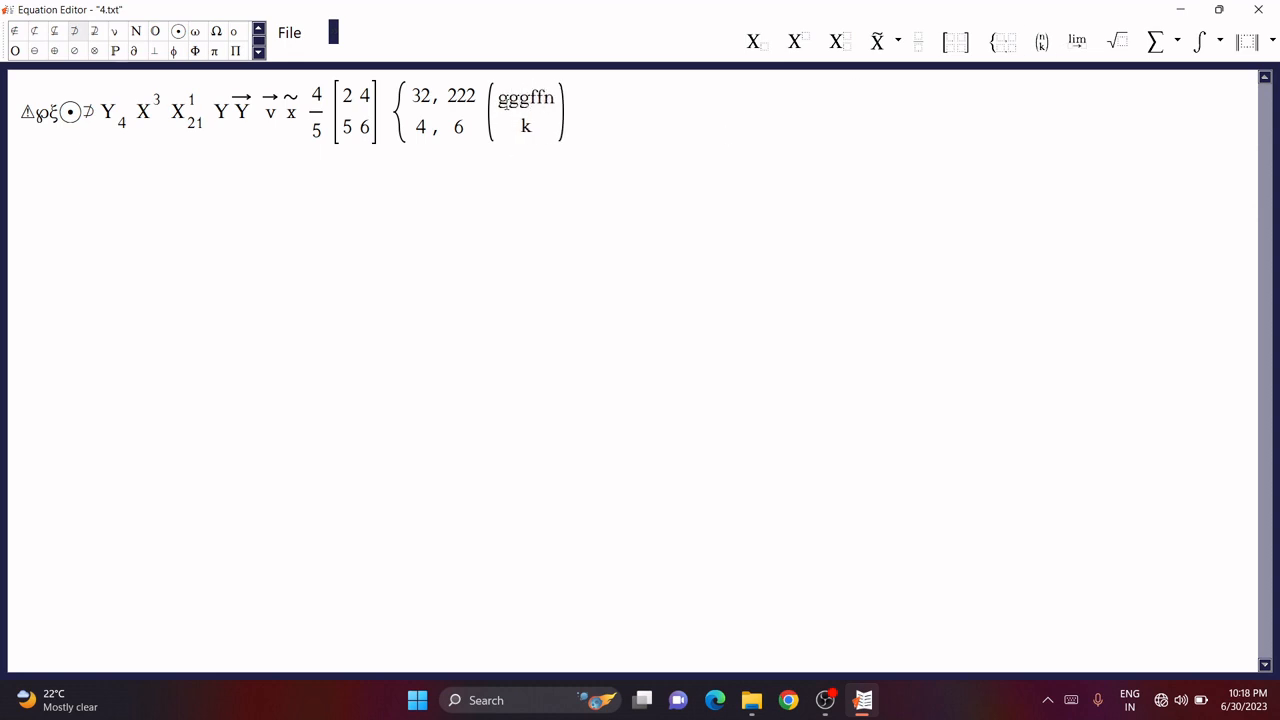
{"action": "key", "text": "Delete"}
{"action": "left_click", "coordinate": [527, 125]}
{"action": "left_click", "coordinate": [747, 98]}
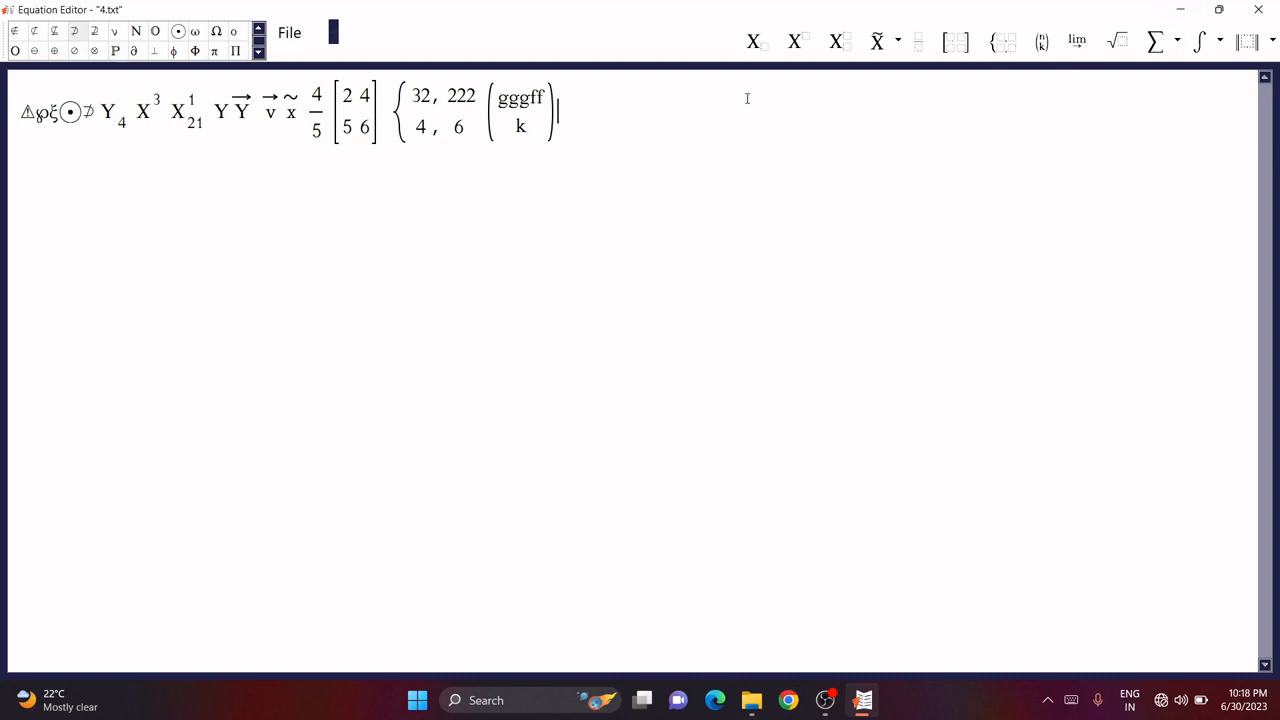
Step: Append a limit expression with x approaching 0 after the binomial coefficient
{"action": "left_click", "coordinate": [1083, 41]}
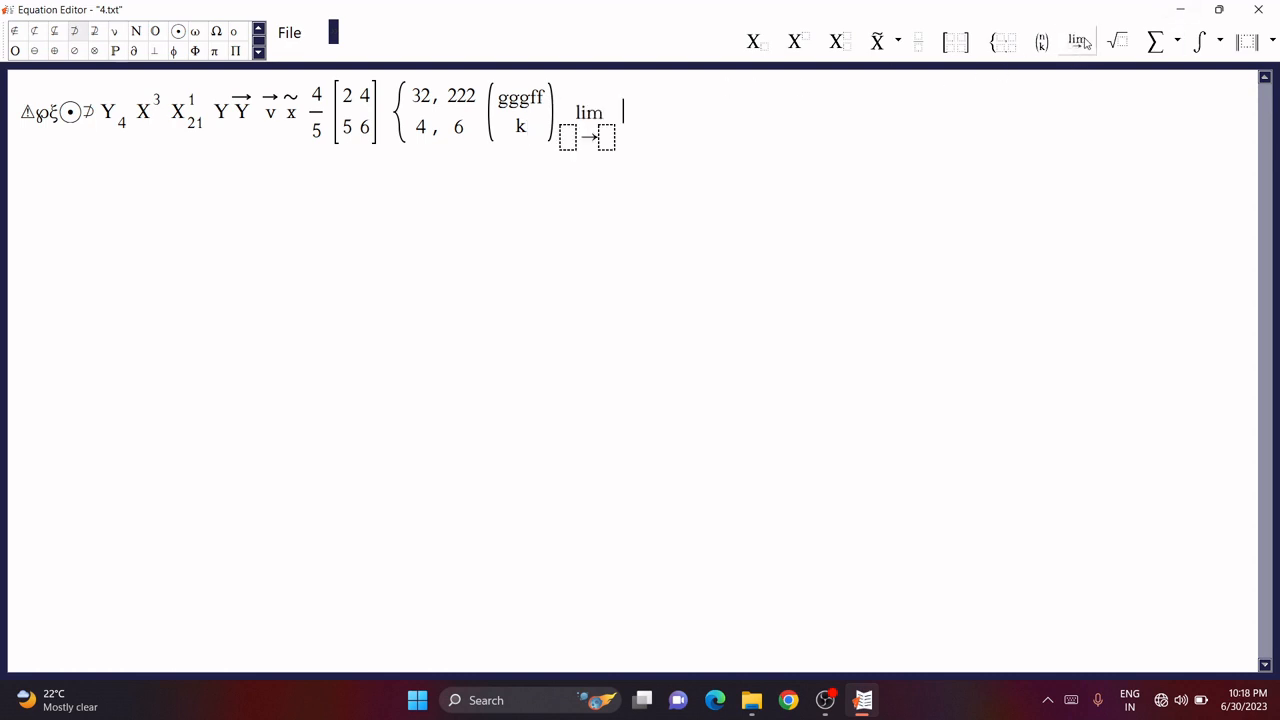
{"action": "left_click", "coordinate": [567, 137]}
{"action": "type", "text": "x"}
{"action": "left_click", "coordinate": [601, 138]}
{"action": "type", "text": "0"}
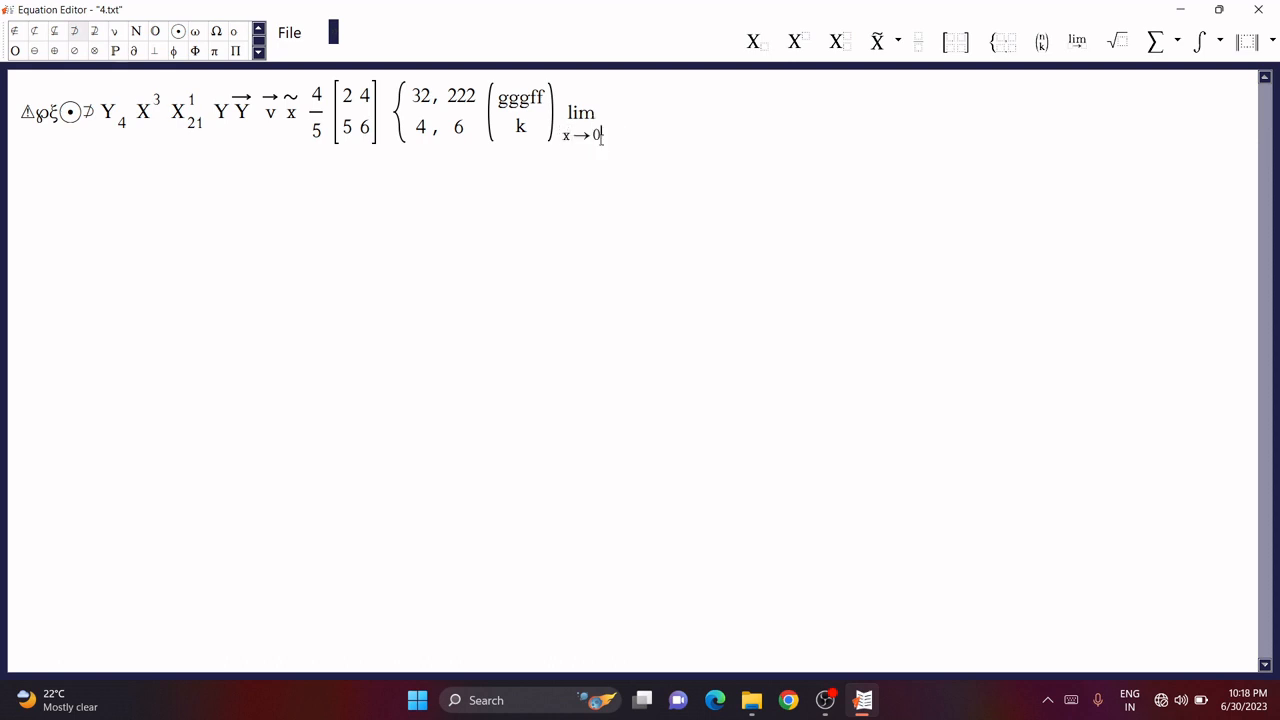
{"action": "left_click", "coordinate": [649, 118]}
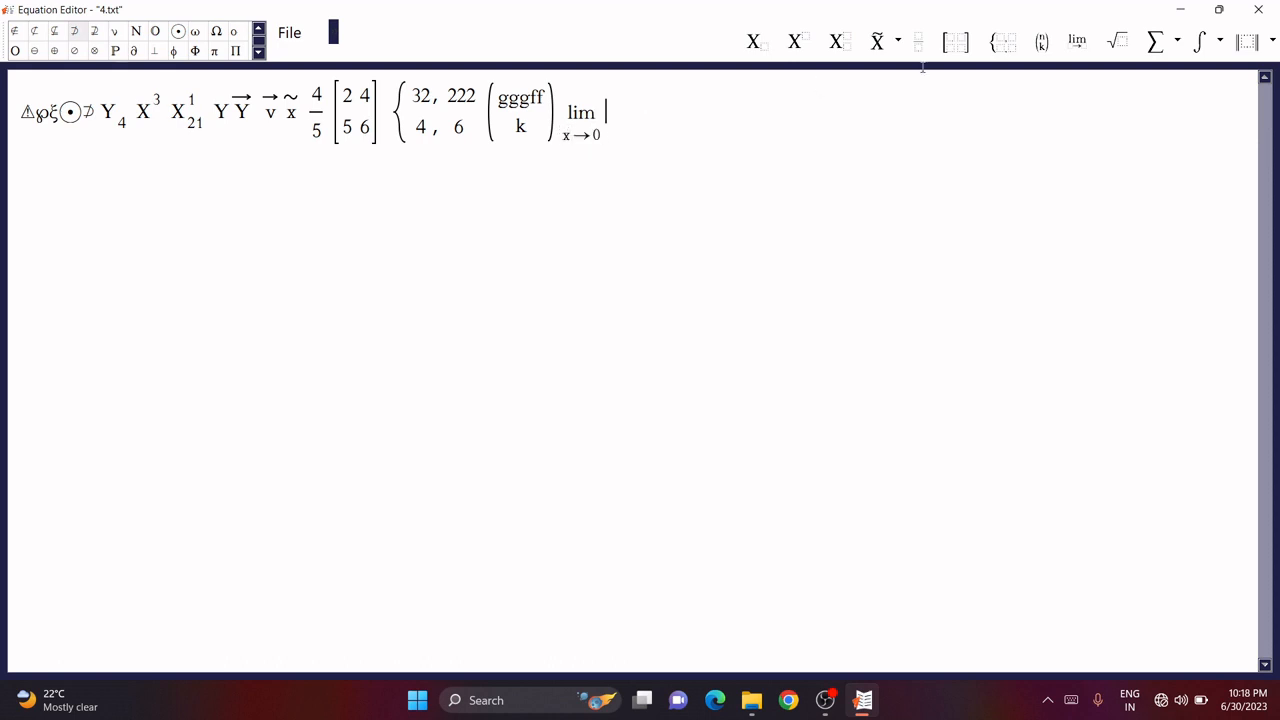
Step: Append a square root containing a fraction with numerator 4 and denominator 66
{"action": "left_click", "coordinate": [1112, 42]}
{"action": "left_click", "coordinate": [620, 118]}
{"action": "left_click", "coordinate": [631, 113]}
{"action": "left_click", "coordinate": [920, 42]}
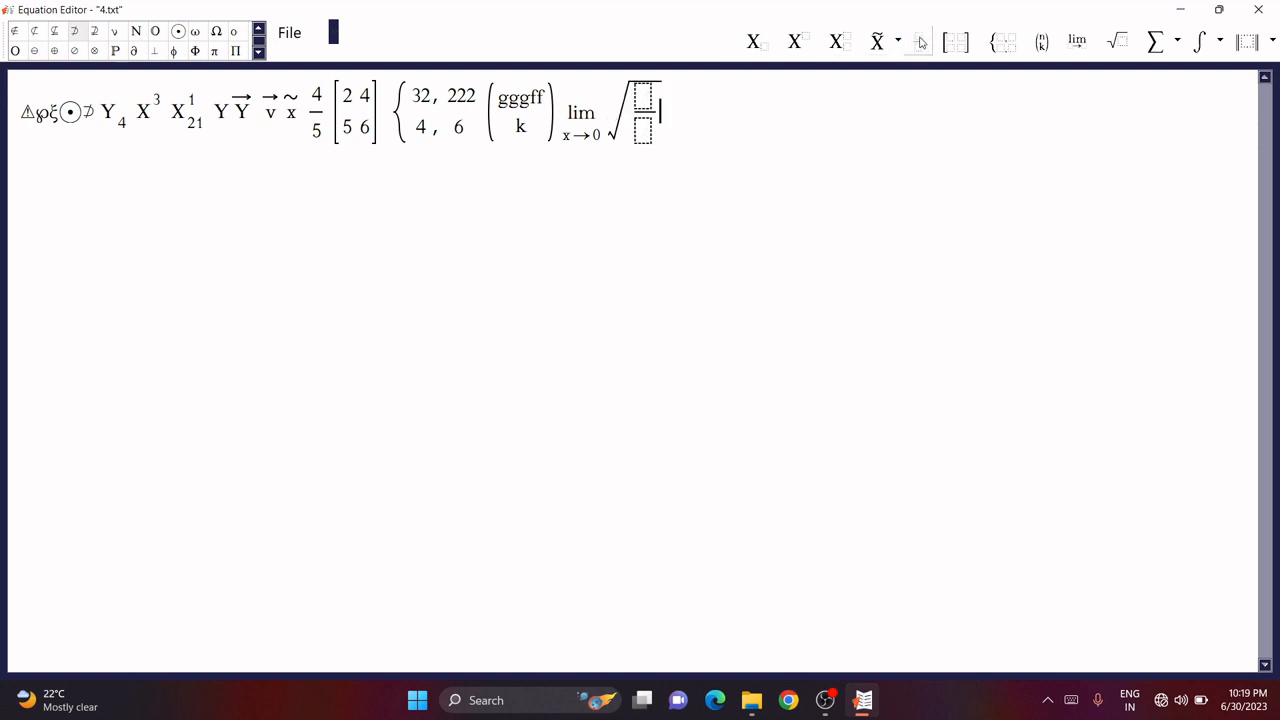
{"action": "left_click", "coordinate": [646, 104]}
{"action": "type", "text": "4"}
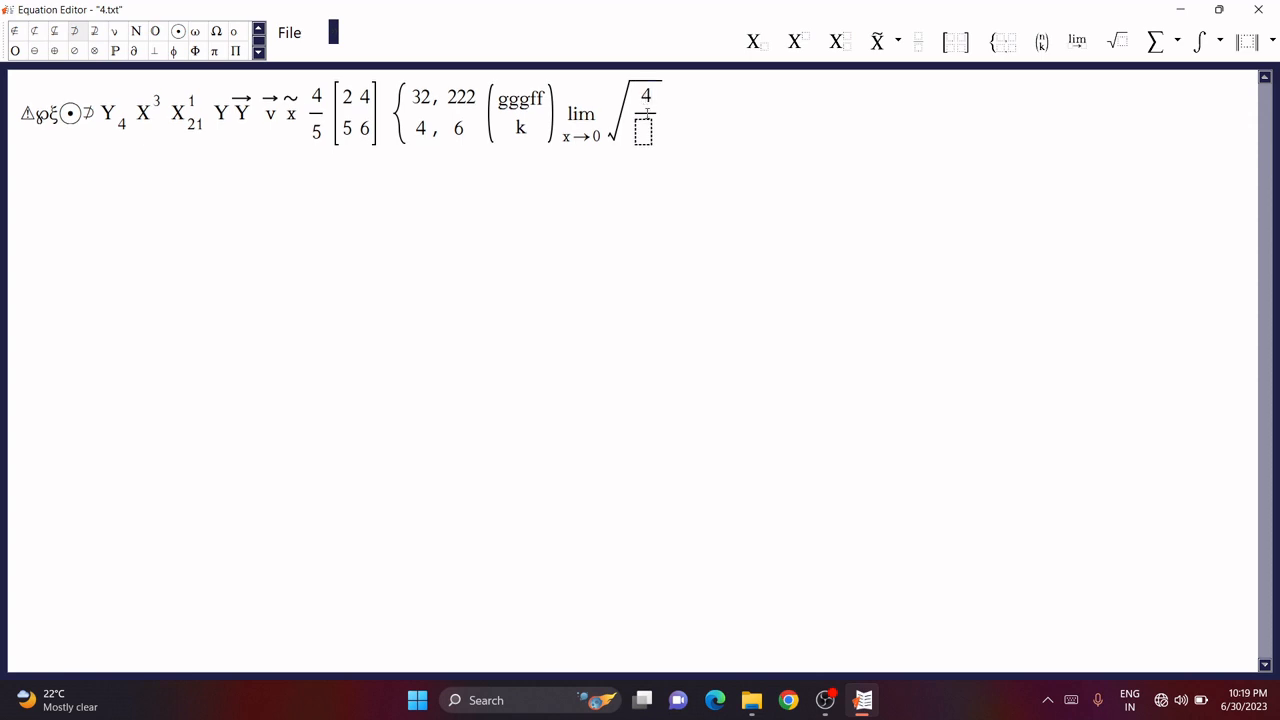
{"action": "left_click", "coordinate": [644, 131]}
{"action": "type", "text": "66"}
Step: Append a summation sign and a single integral sign, and view the alternative signs offered for each
{"action": "left_click", "coordinate": [1155, 42]}
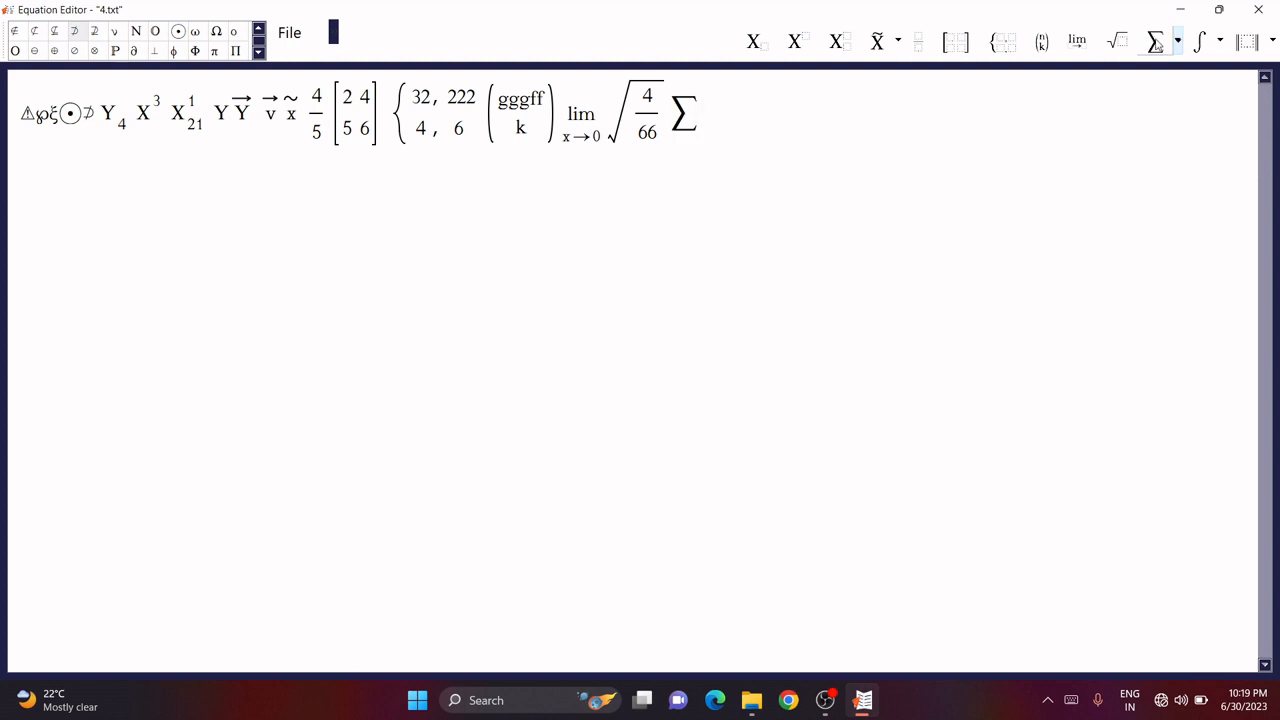
{"action": "left_click", "coordinate": [1179, 40]}
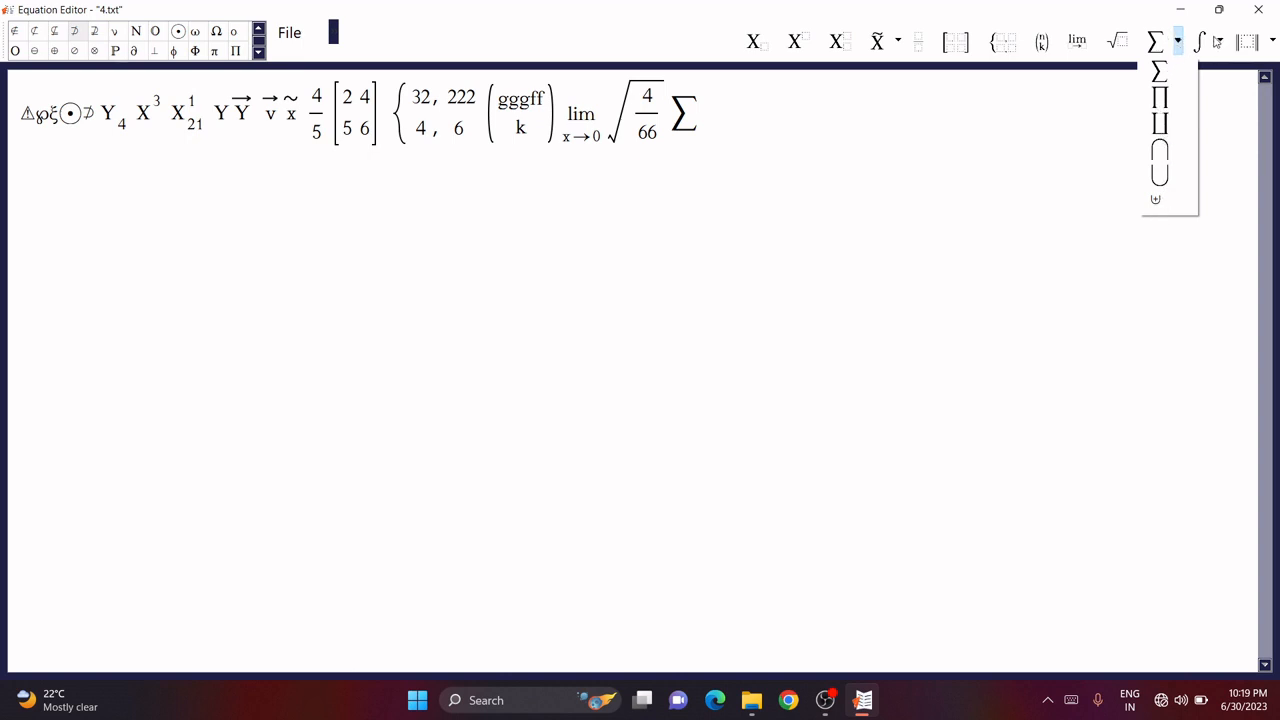
{"action": "left_click", "coordinate": [866, 139]}
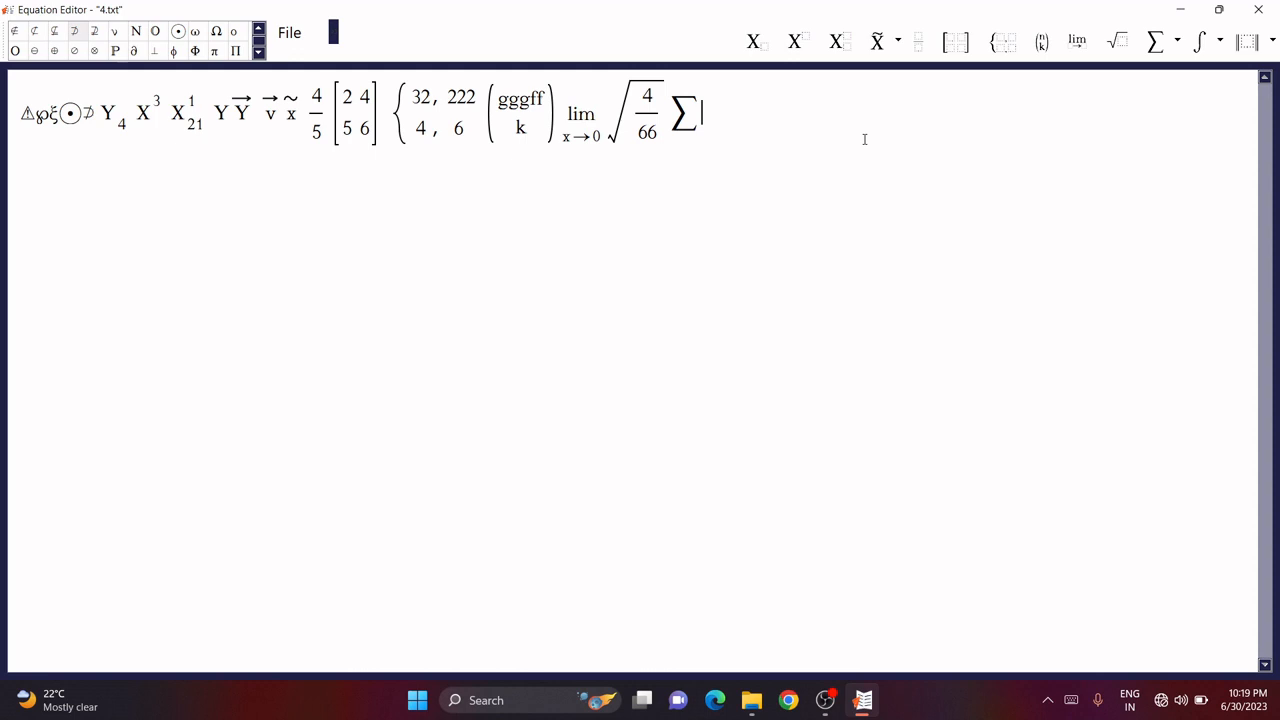
{"action": "left_click", "coordinate": [1202, 44]}
{"action": "left_click", "coordinate": [1221, 42]}
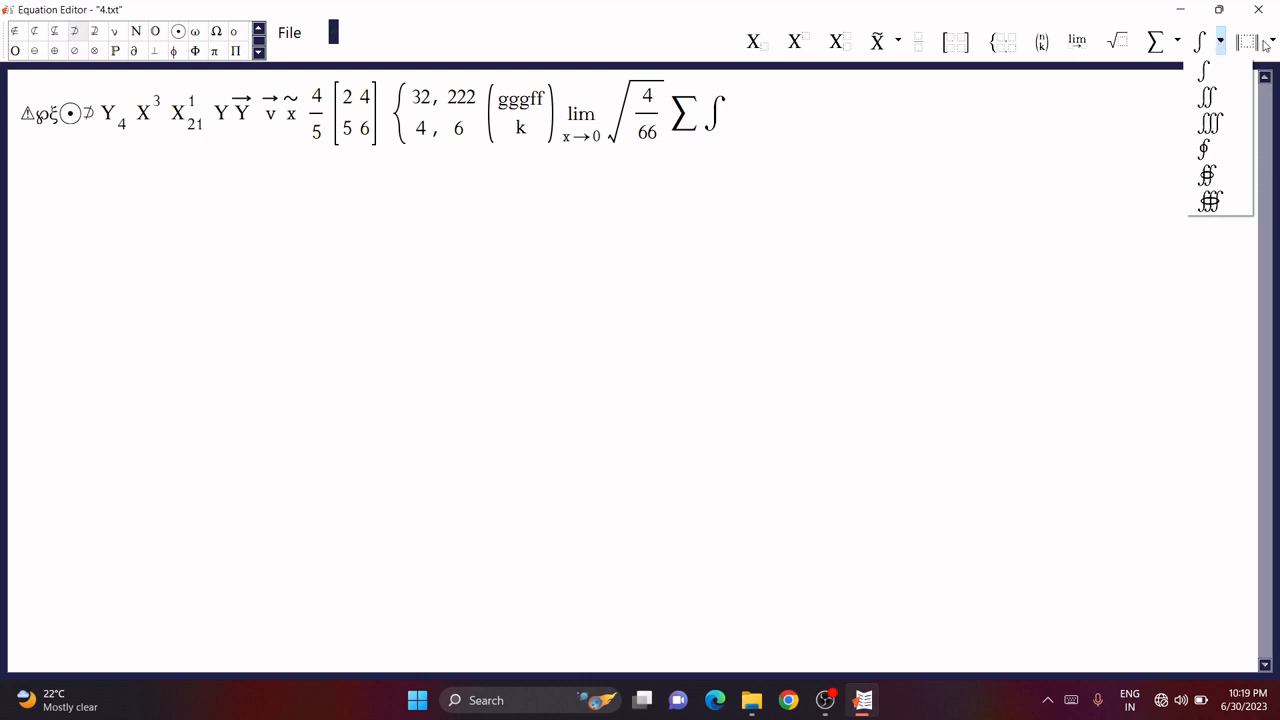
Step: Append an empty double-vertical-bar bracket after the integral sign
{"action": "left_click", "coordinate": [1273, 43]}
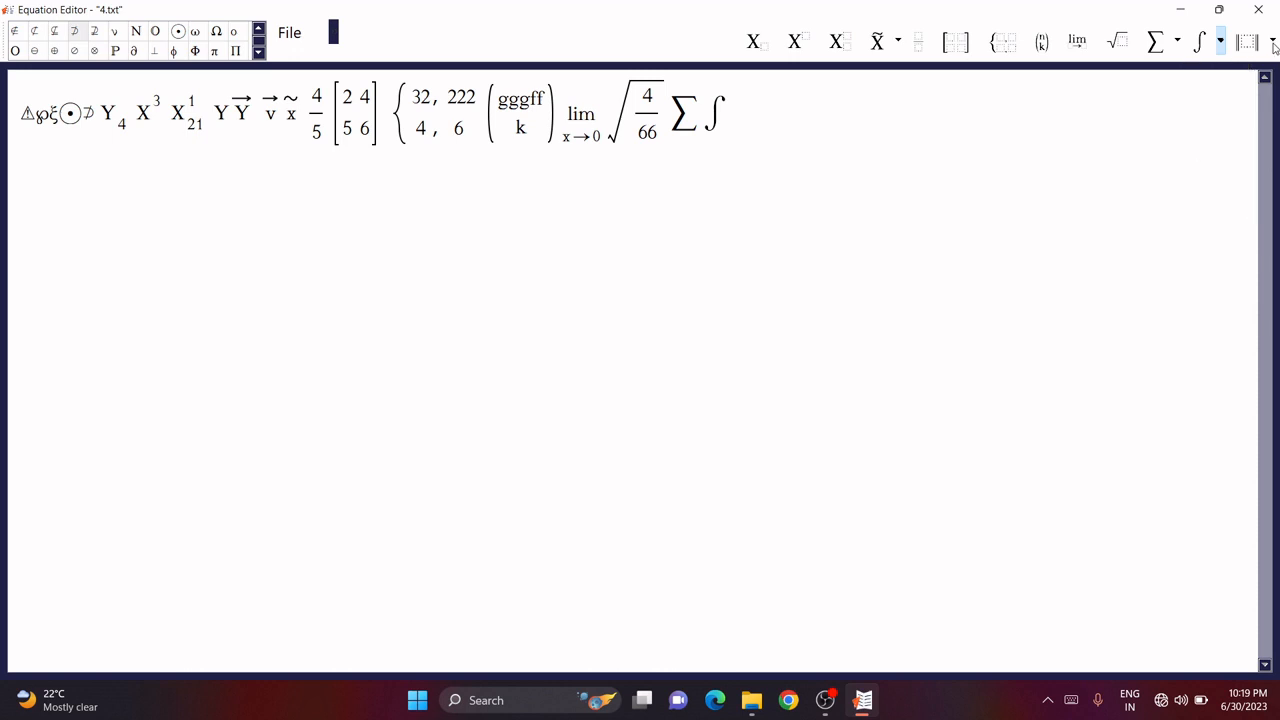
{"action": "left_click", "coordinate": [1274, 43]}
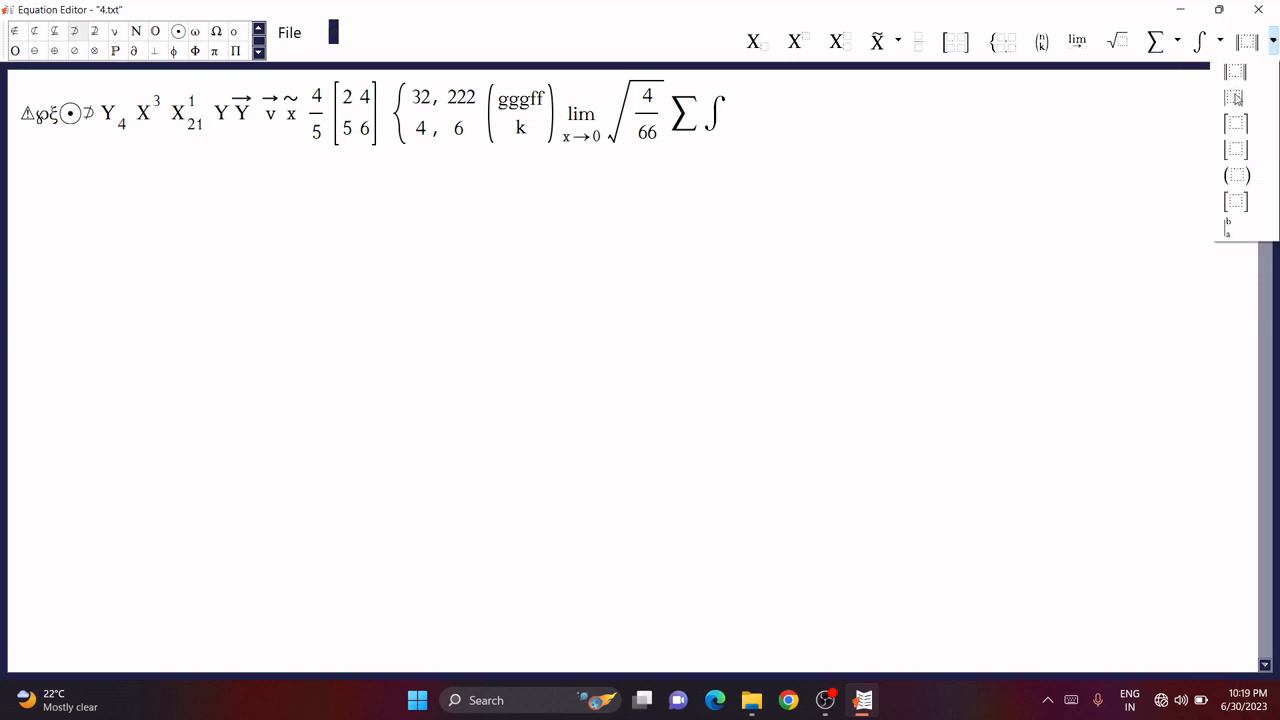
{"action": "left_click", "coordinate": [1236, 74]}
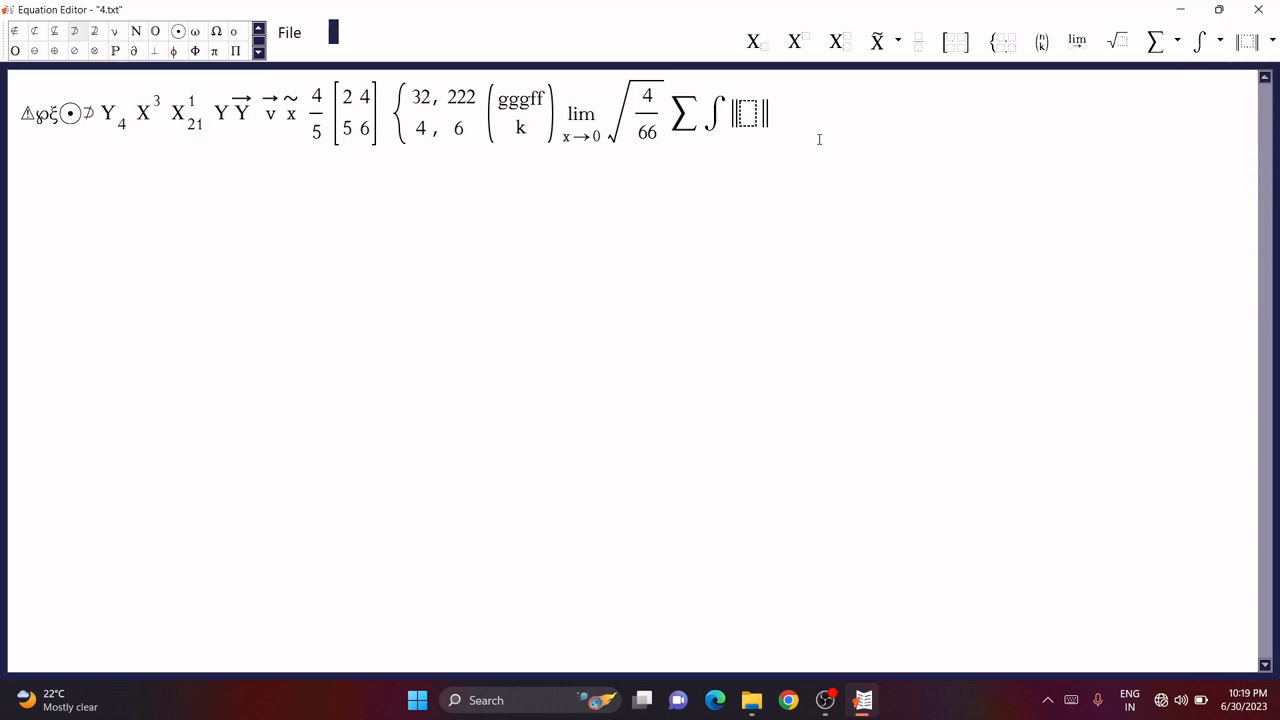
Step: Fill the double-vertical-bar bracket with x+4fb and insert an evaluation bar with limits b and a after the x
{"action": "left_click", "coordinate": [747, 113]}
{"action": "type", "text": "x_+4fb"}
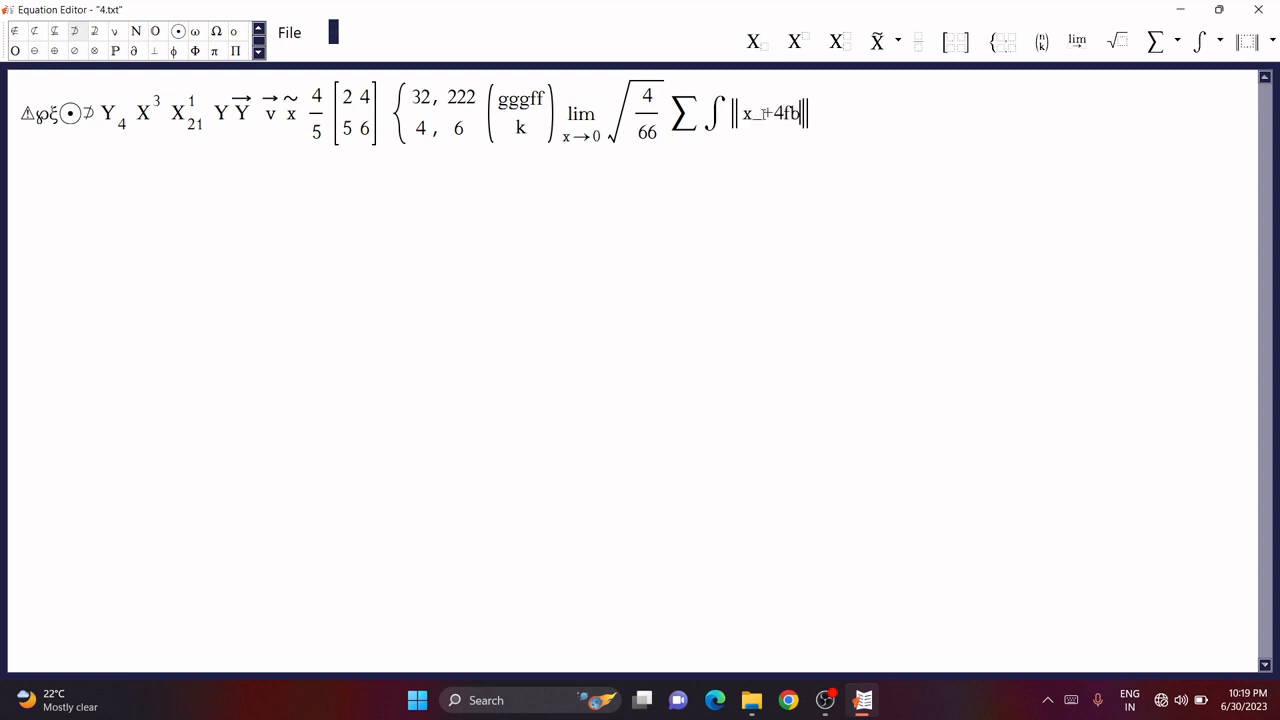
{"action": "left_click", "coordinate": [763, 113]}
{"action": "key", "text": "BackSpace"}
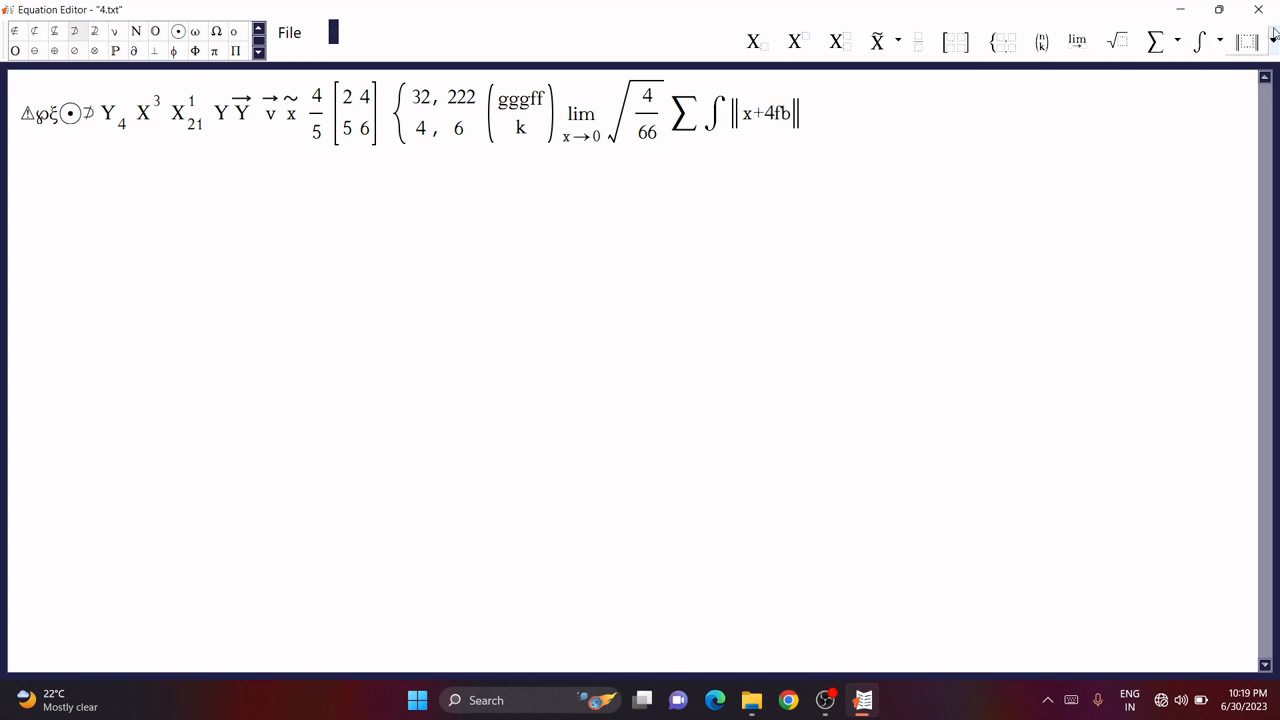
{"action": "left_click", "coordinate": [1272, 41]}
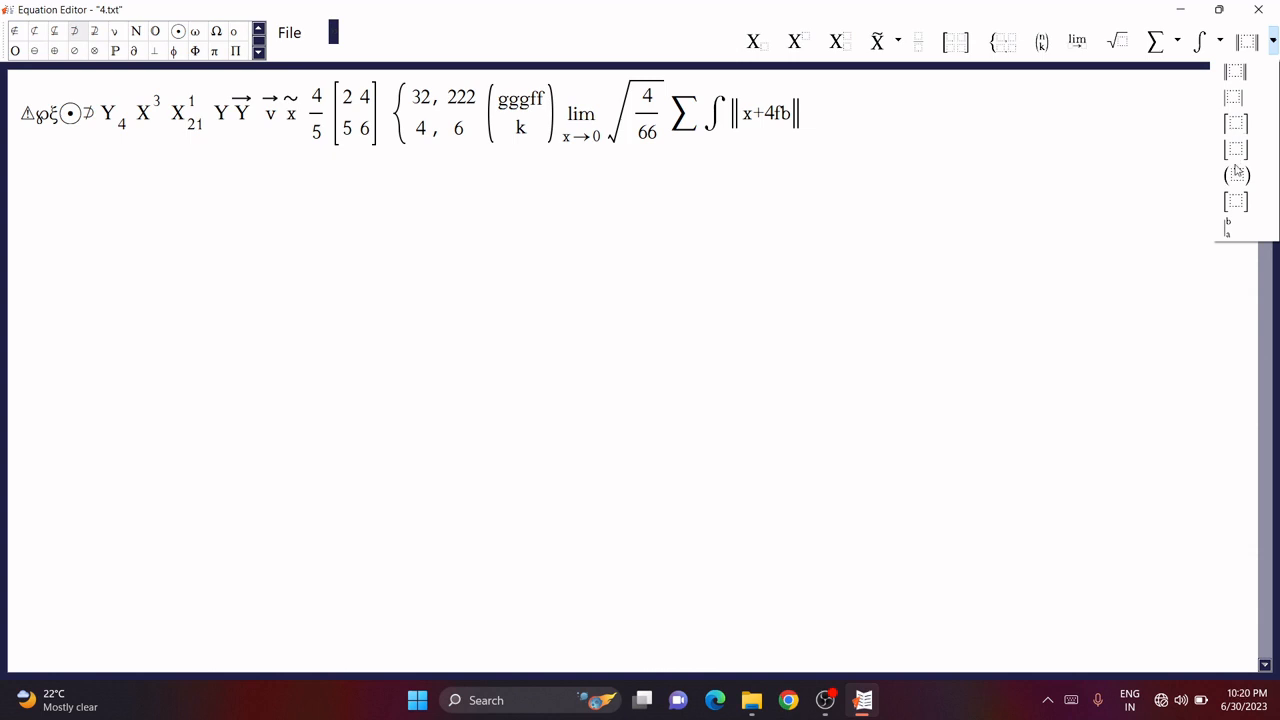
{"action": "left_click", "coordinate": [1228, 229]}
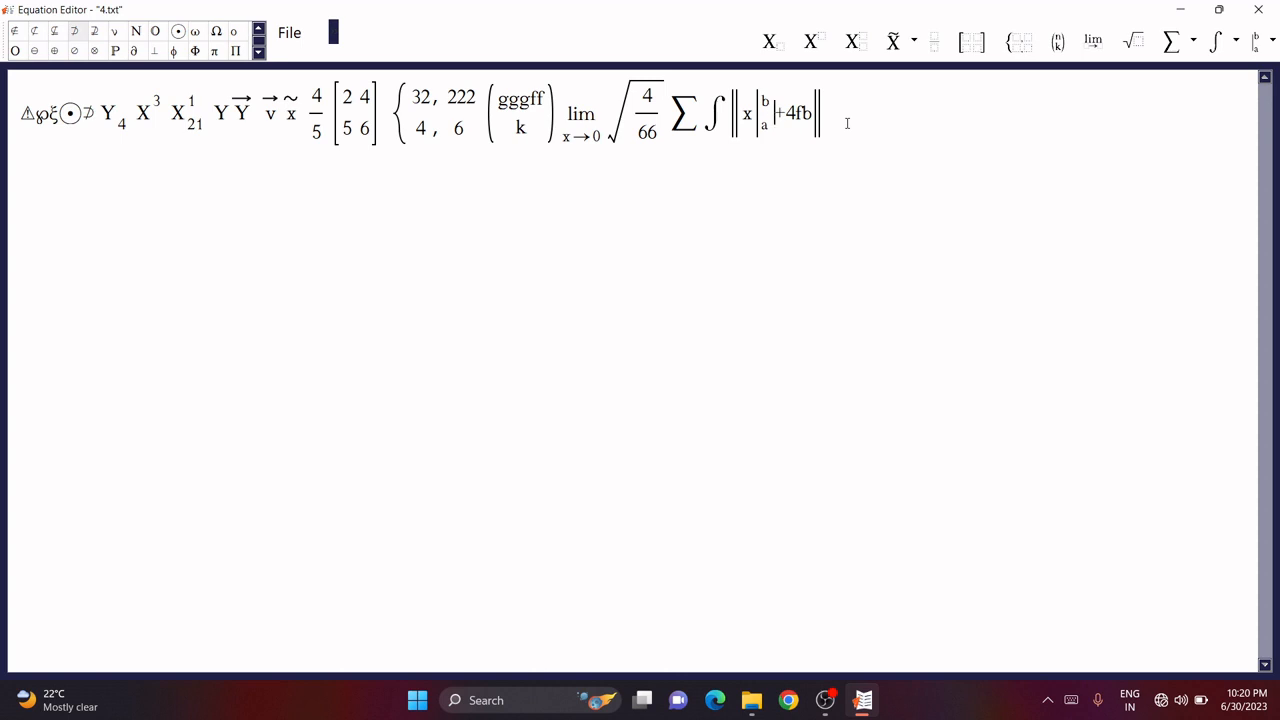
Step: Start a second line with d and give it a superscript containing a fraction with numerator 3
{"action": "key", "text": "Return"}
{"action": "type", "text": "d"}
{"action": "left_click", "coordinate": [810, 42]}
{"action": "left_click", "coordinate": [44, 165]}
{"action": "type", "text": "2"}
{"action": "key", "text": "BackSpace"}
{"action": "left_click", "coordinate": [935, 42]}
{"action": "left_click", "coordinate": [48, 160]}
{"action": "type", "text": "3"}
Step: Fill the denominator of the exponent's fraction with a square root of 3 raised to the power 4
{"action": "left_click", "coordinate": [45, 200]}
{"action": "left_click", "coordinate": [1128, 47]}
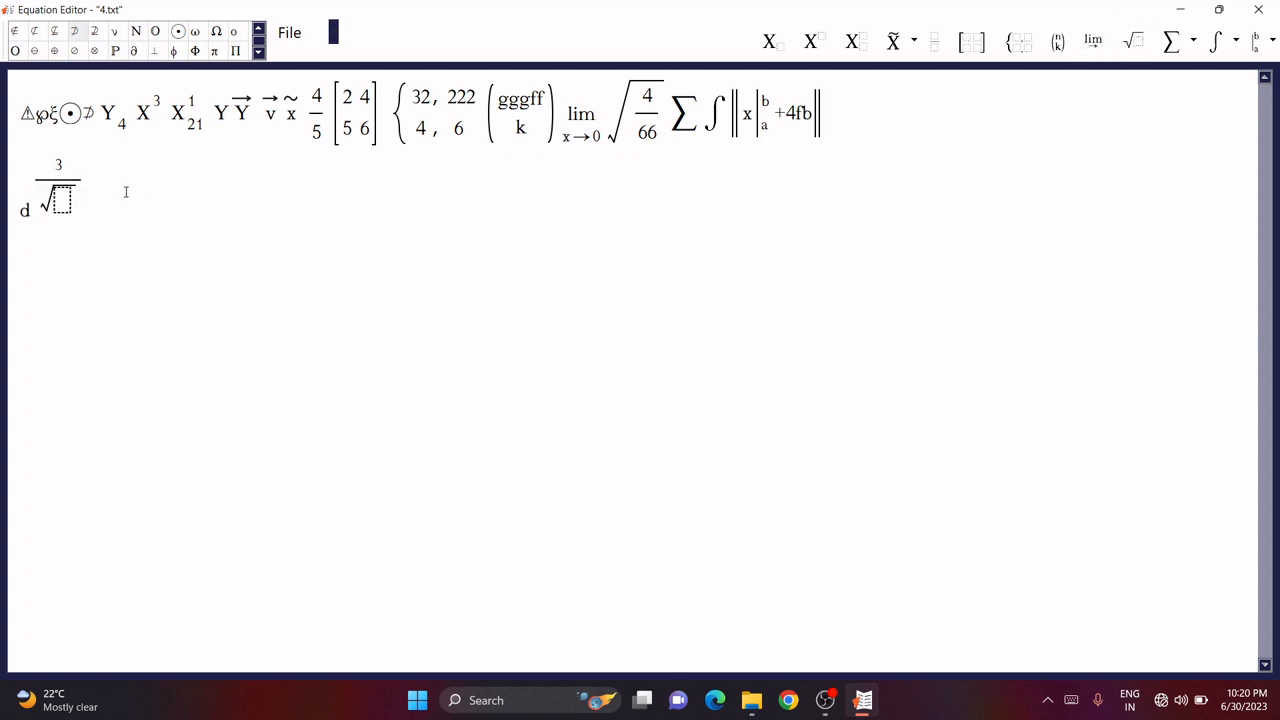
{"action": "type", "text": "5"}
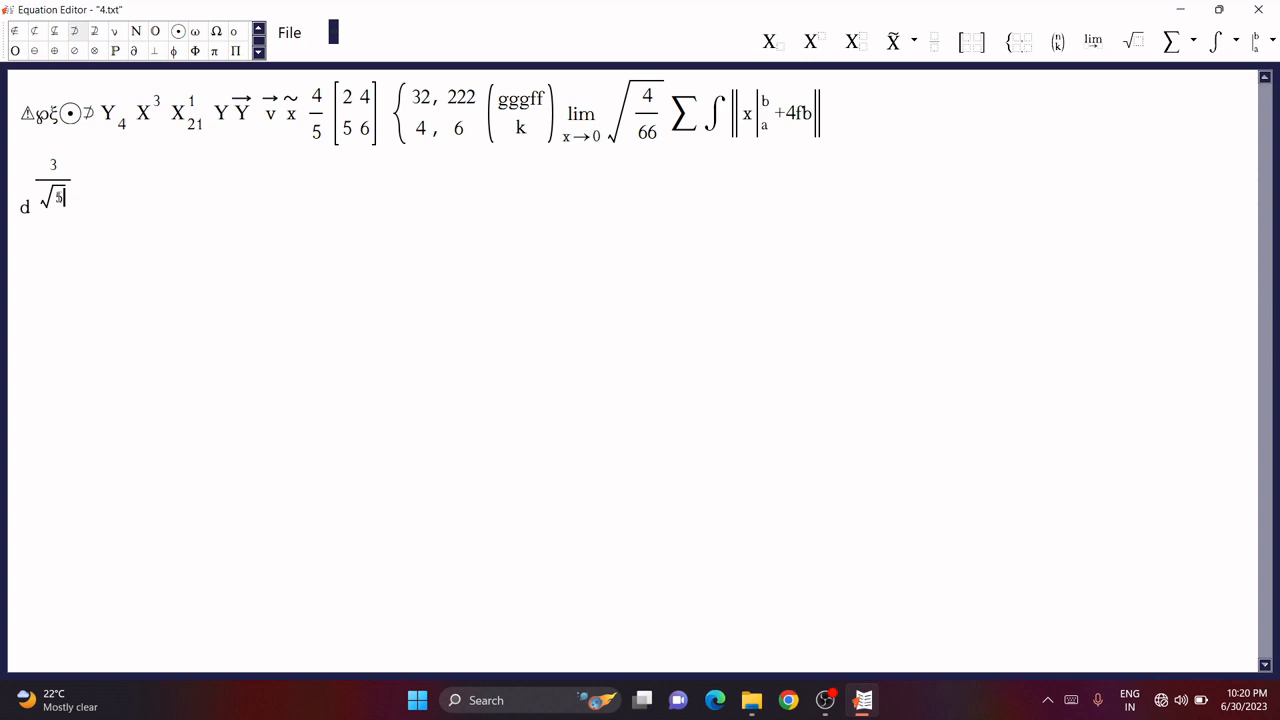
{"action": "key", "text": "BackSpace"}
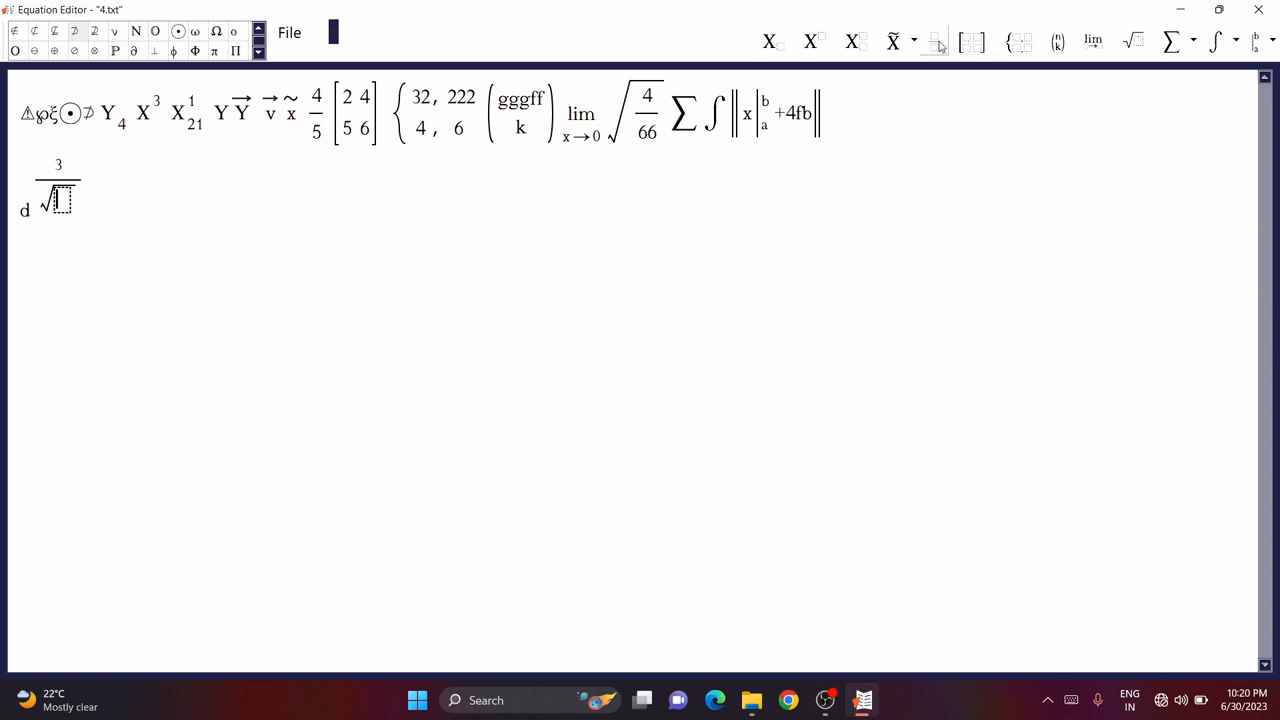
{"action": "type", "text": "3"}
{"action": "left_click", "coordinate": [815, 42]}
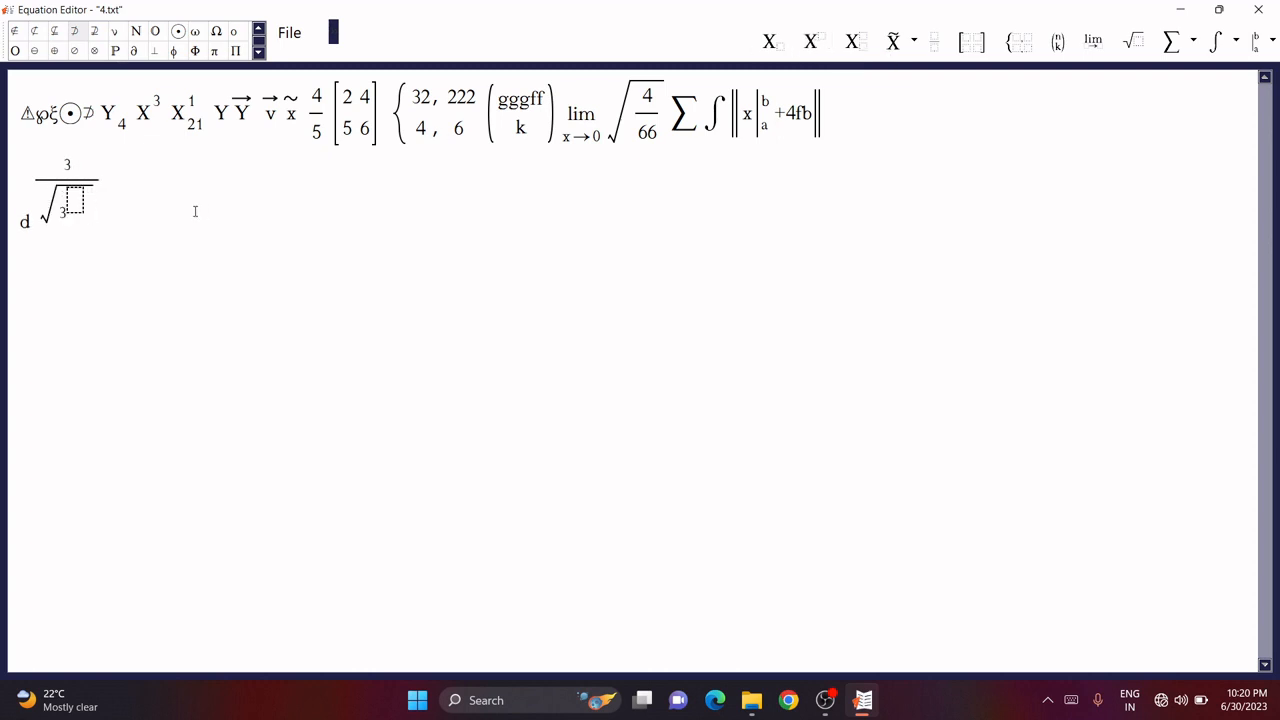
{"action": "type", "text": "4"}
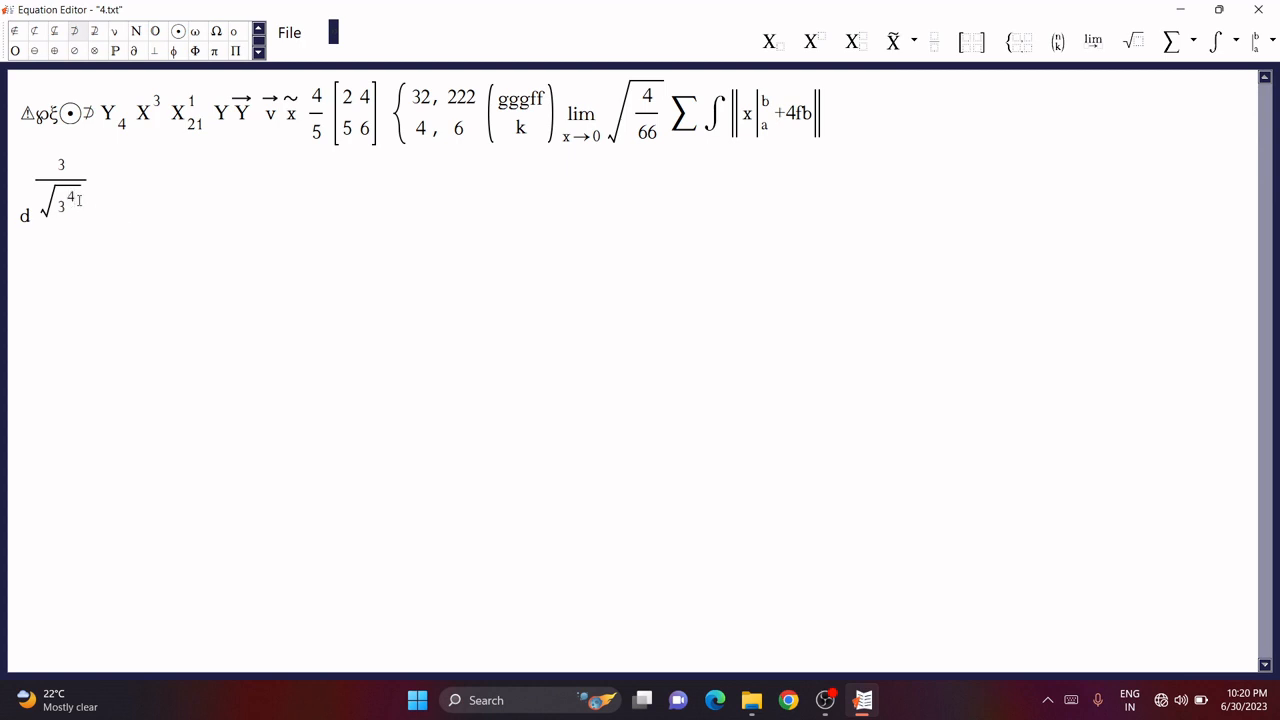